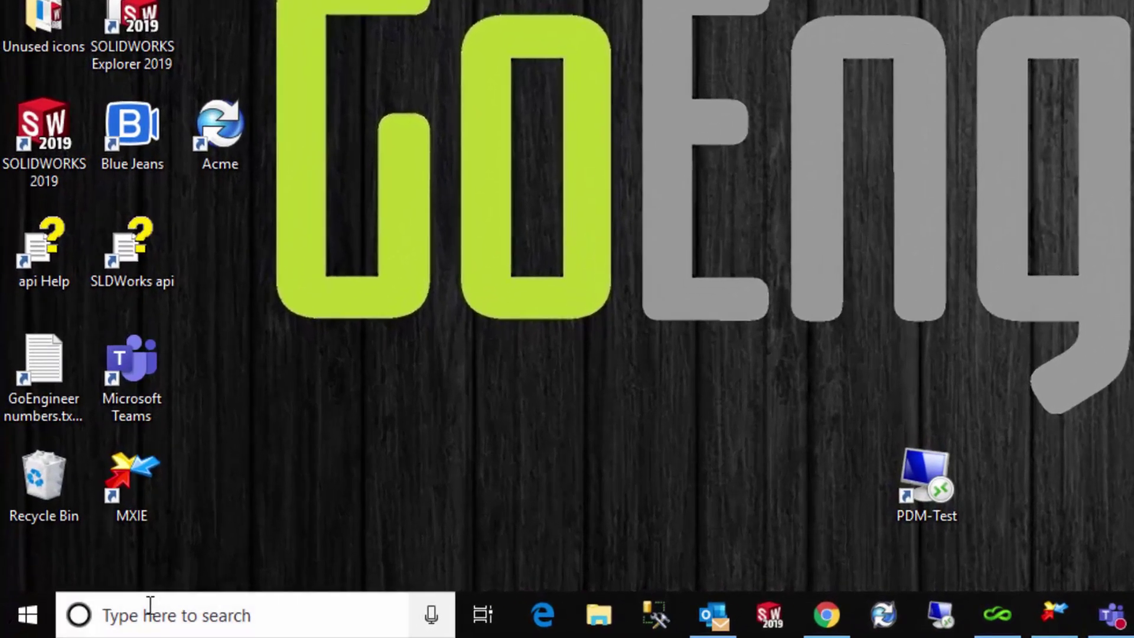
Launch Registry Editor by searching Windows for regedit.
{"action": "left_click", "coordinate": [150, 614]}
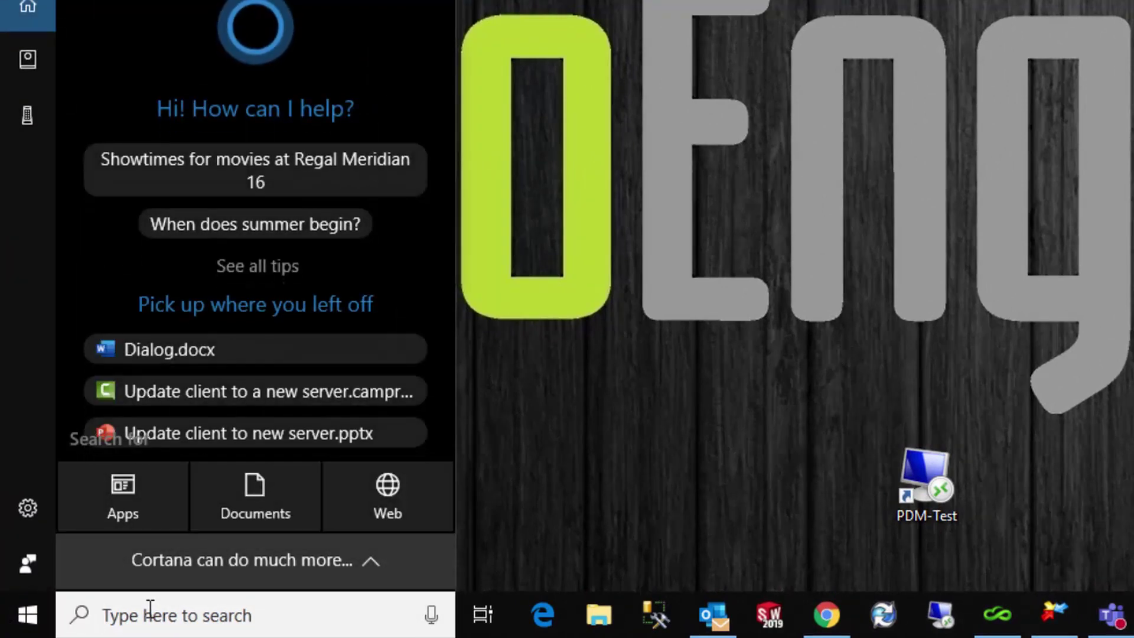
{"action": "type", "text": "regedit"}
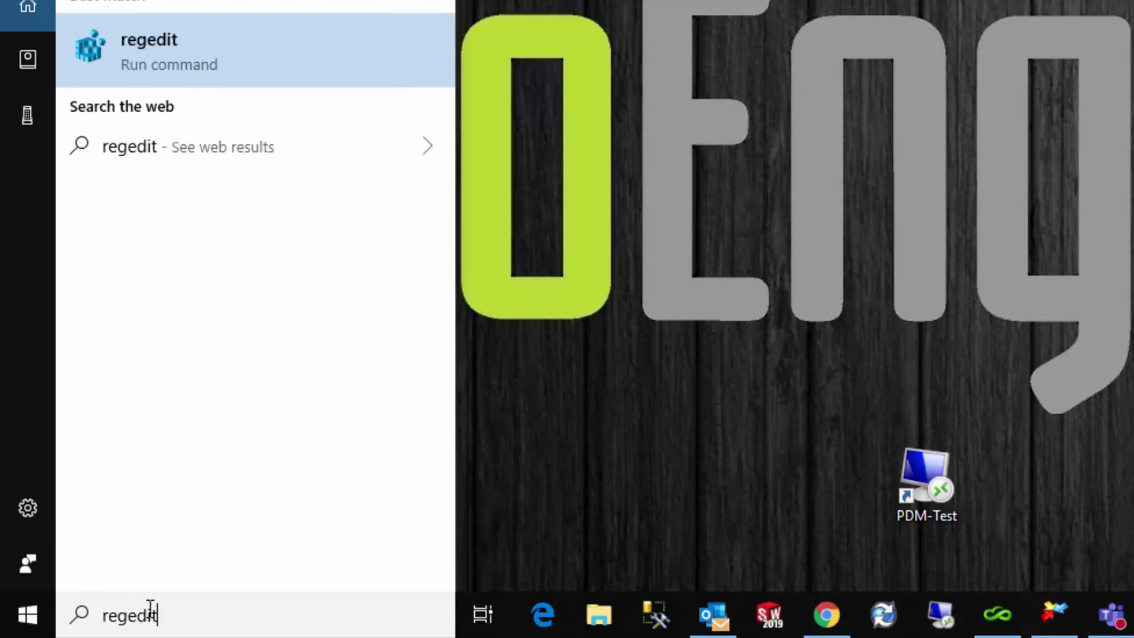
{"action": "key", "text": "Return"}
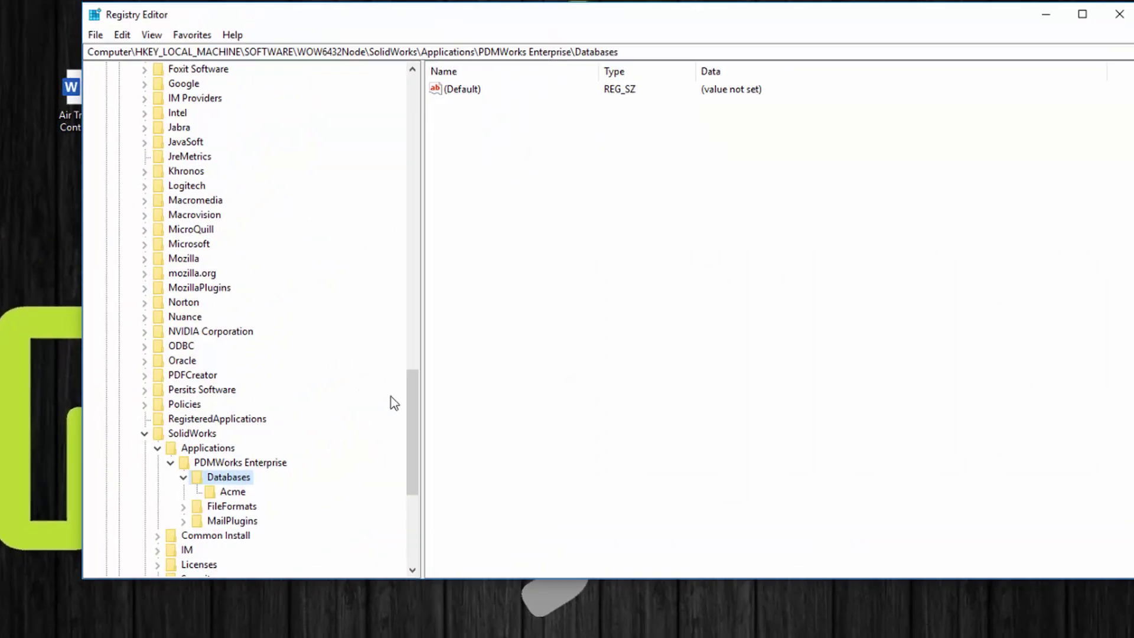
Navigate to SOFTWARE\SolidWorks\Applications\PDMWorks Enterprise\Databases\Acme and list its values.
{"action": "left_click_drag", "start_coordinate": [412, 399], "coordinate": [433, 114]}
{"action": "left_click", "coordinate": [114, 200]}
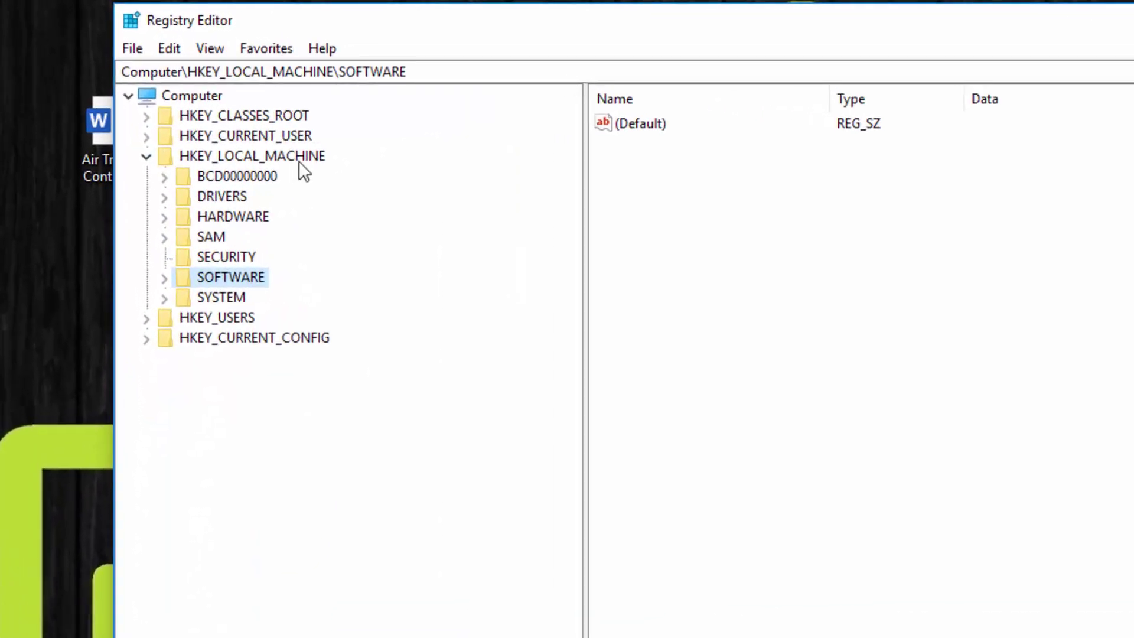
{"action": "left_click", "coordinate": [163, 278]}
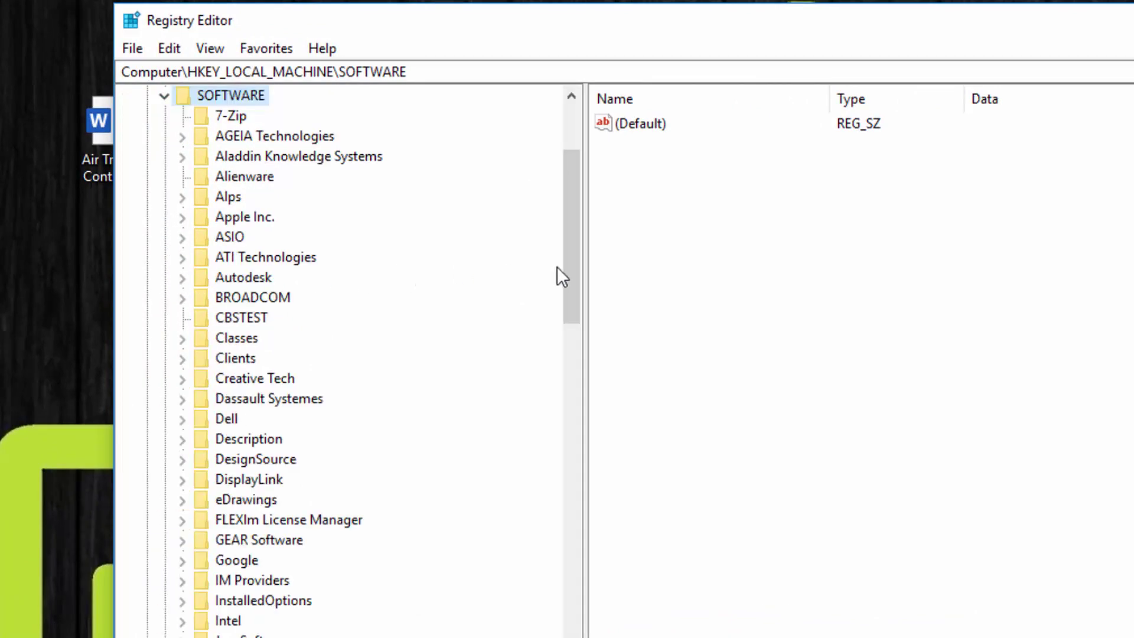
{"action": "left_click_drag", "start_coordinate": [567, 285], "coordinate": [568, 469]}
{"action": "left_click", "coordinate": [181, 479]}
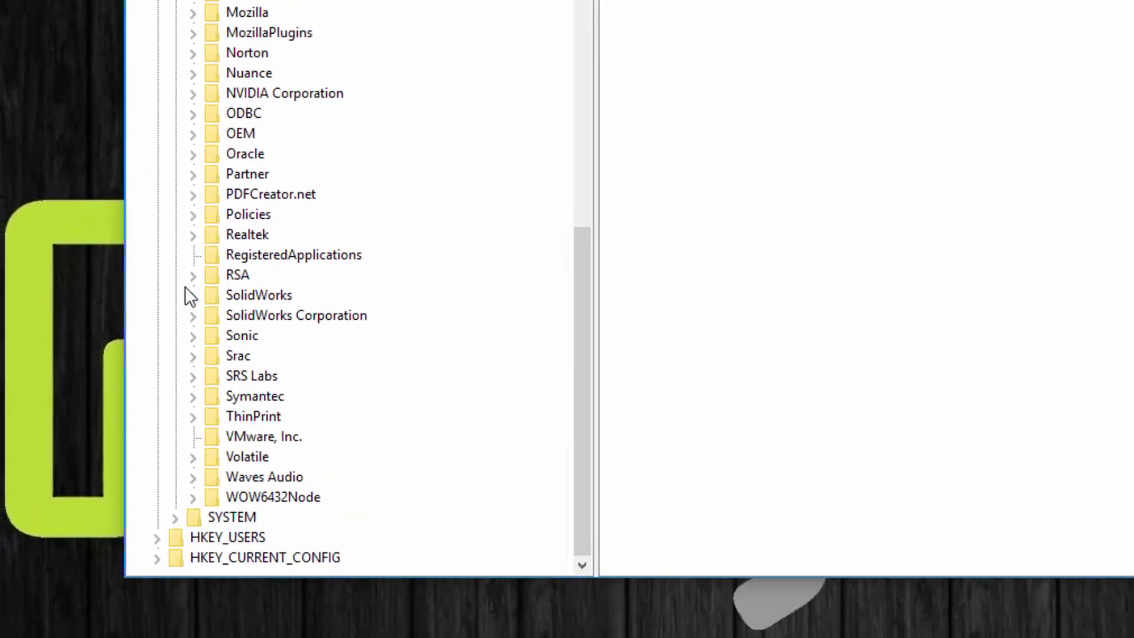
{"action": "left_click", "coordinate": [190, 295]}
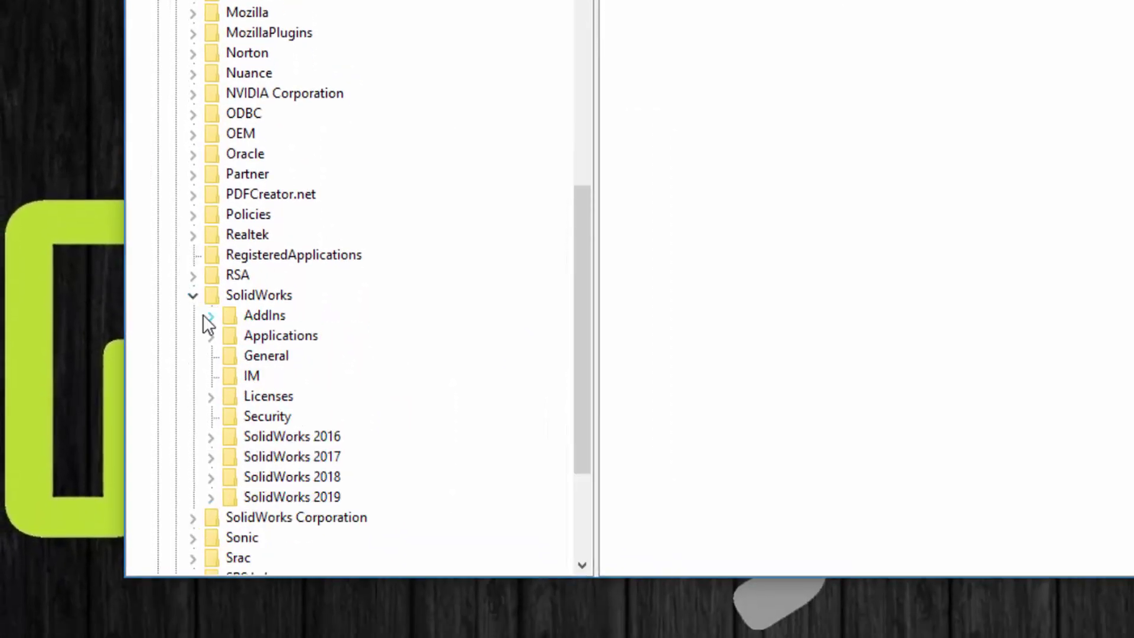
{"action": "left_click", "coordinate": [210, 335]}
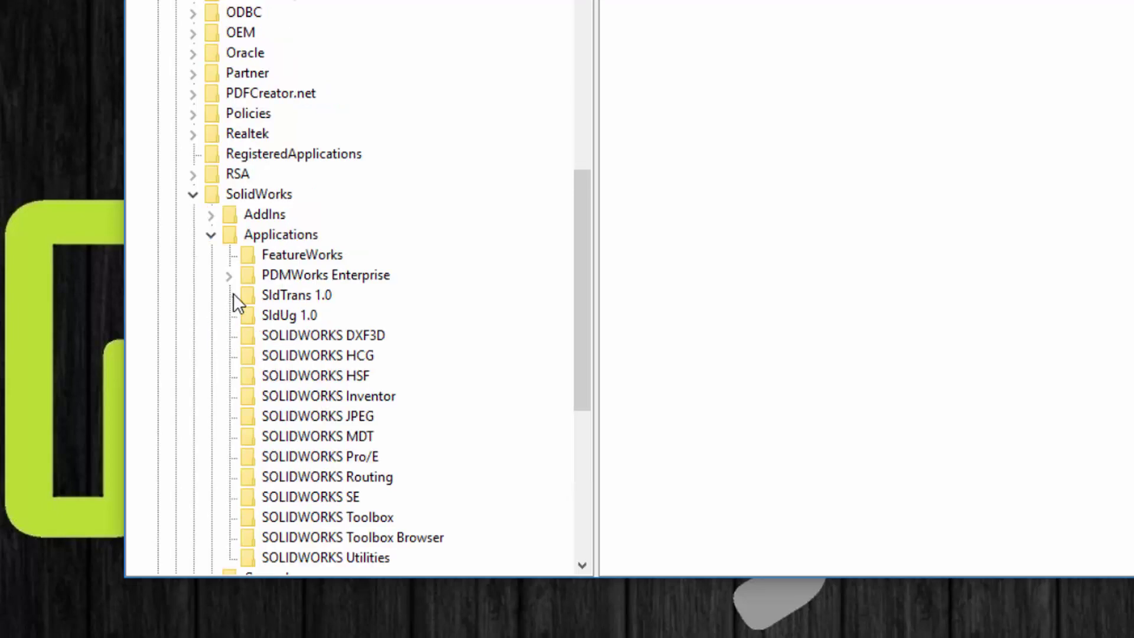
{"action": "left_click", "coordinate": [229, 276]}
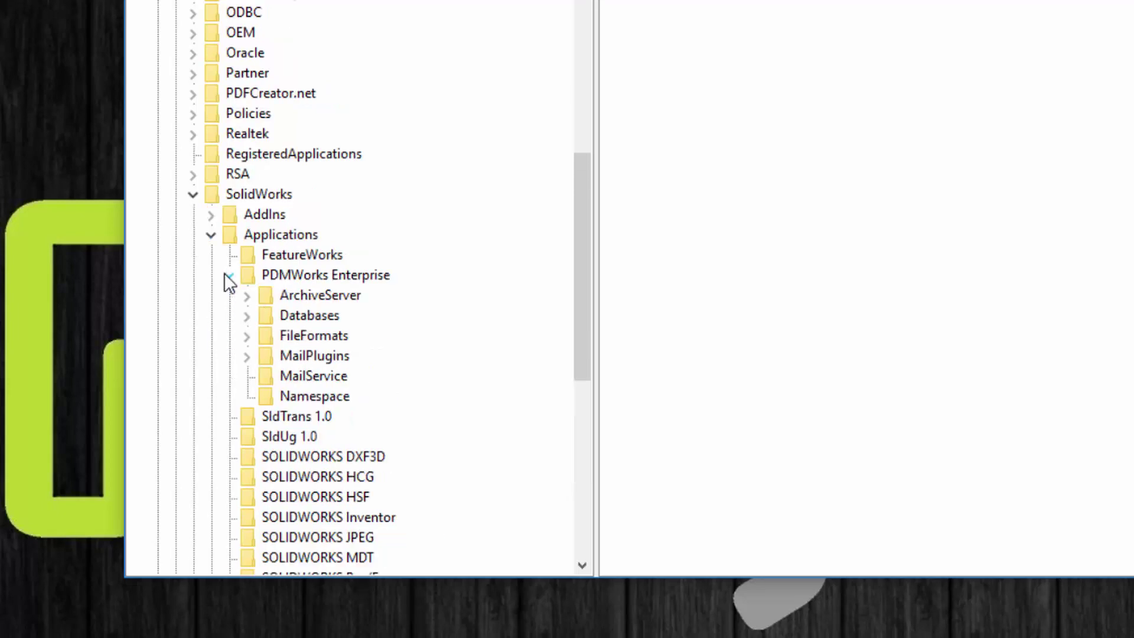
{"action": "left_click", "coordinate": [246, 316]}
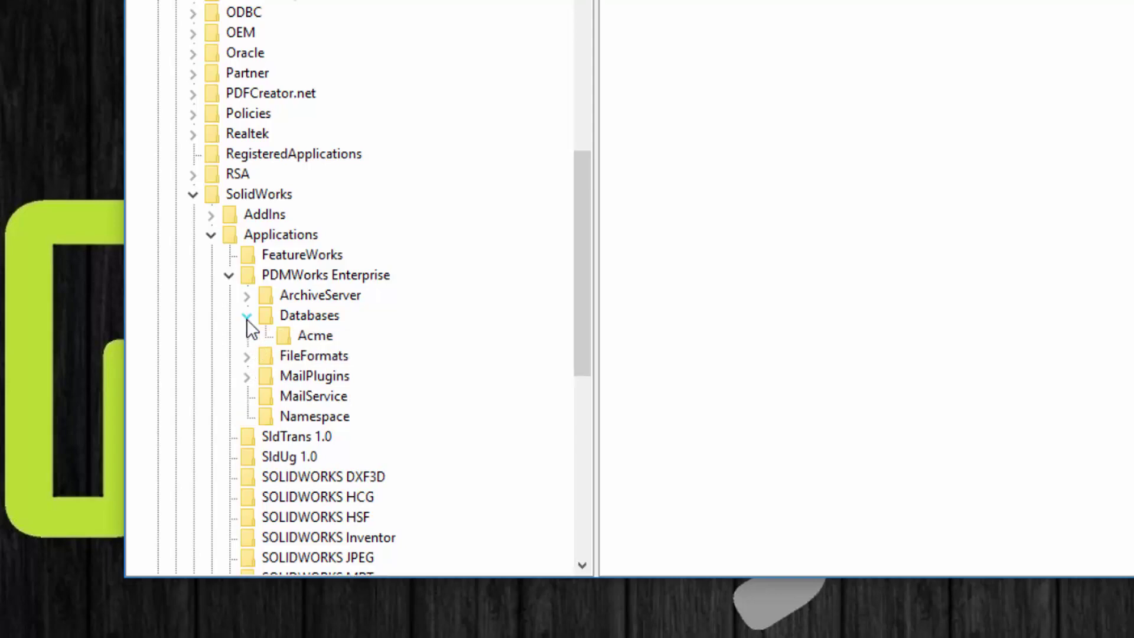
{"action": "left_click", "coordinate": [317, 338]}
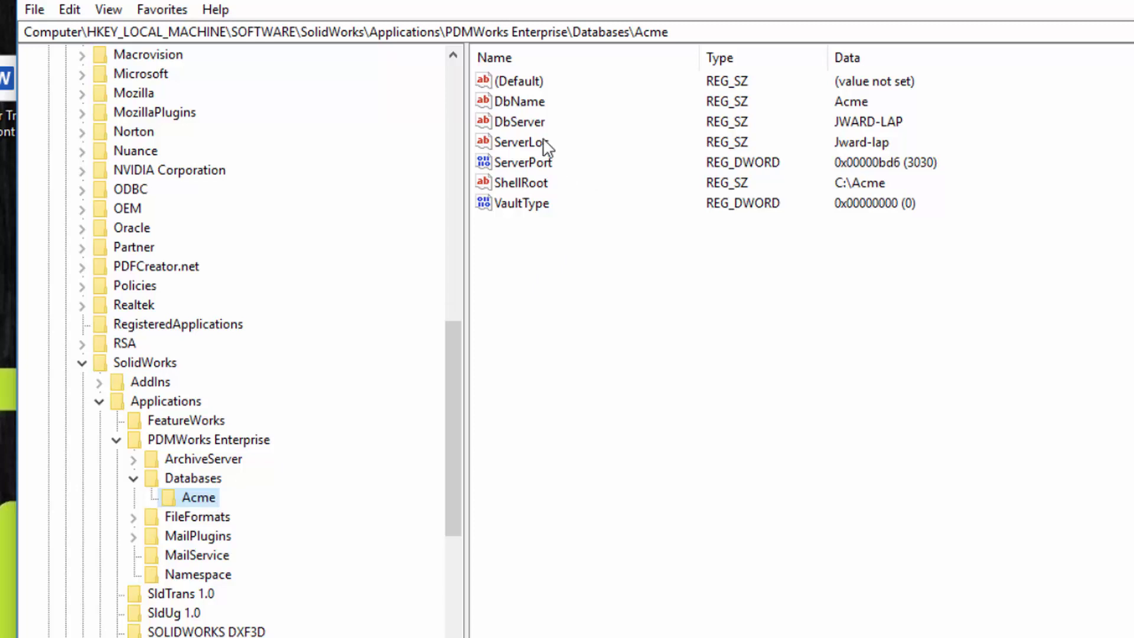
{"action": "double_click", "coordinate": [510, 123]}
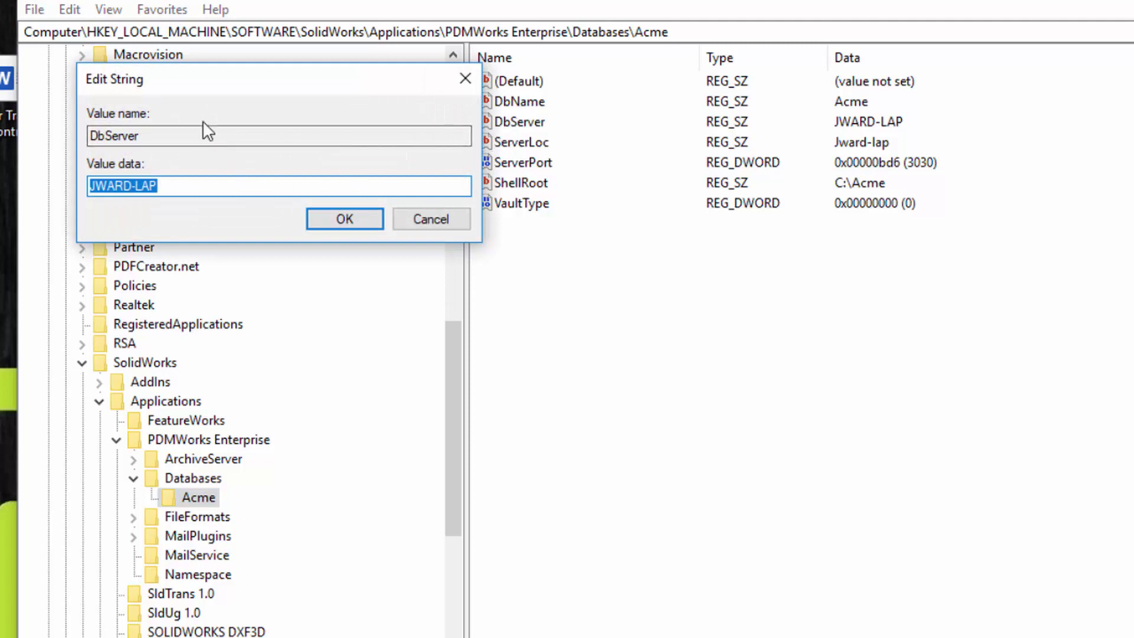
{"action": "left_click", "coordinate": [191, 187]}
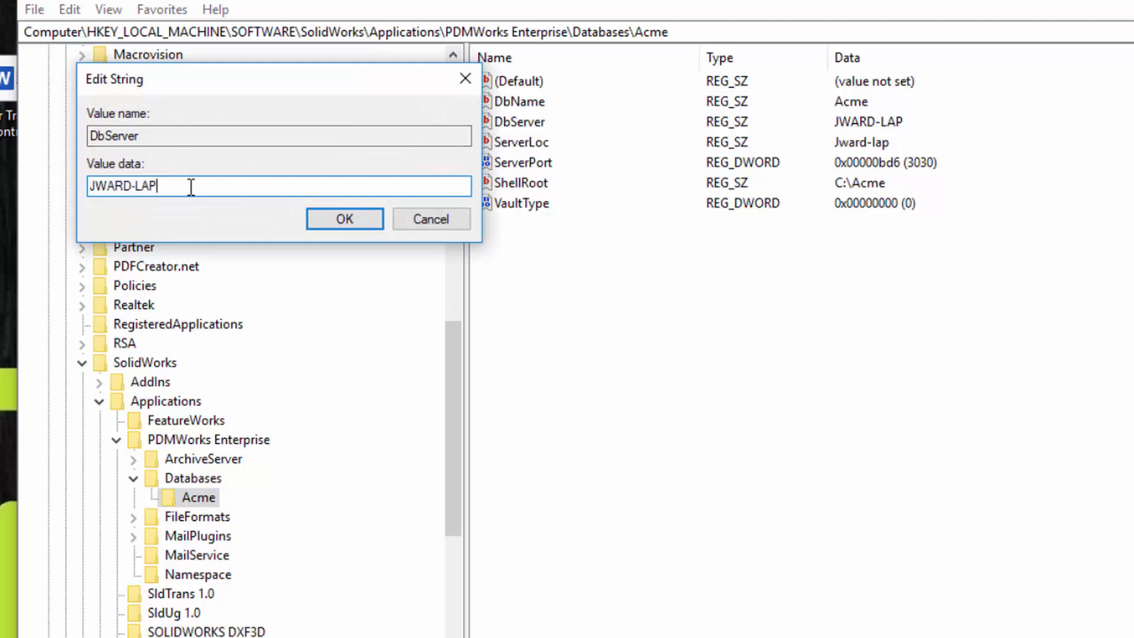
{"action": "left_click", "coordinate": [424, 219]}
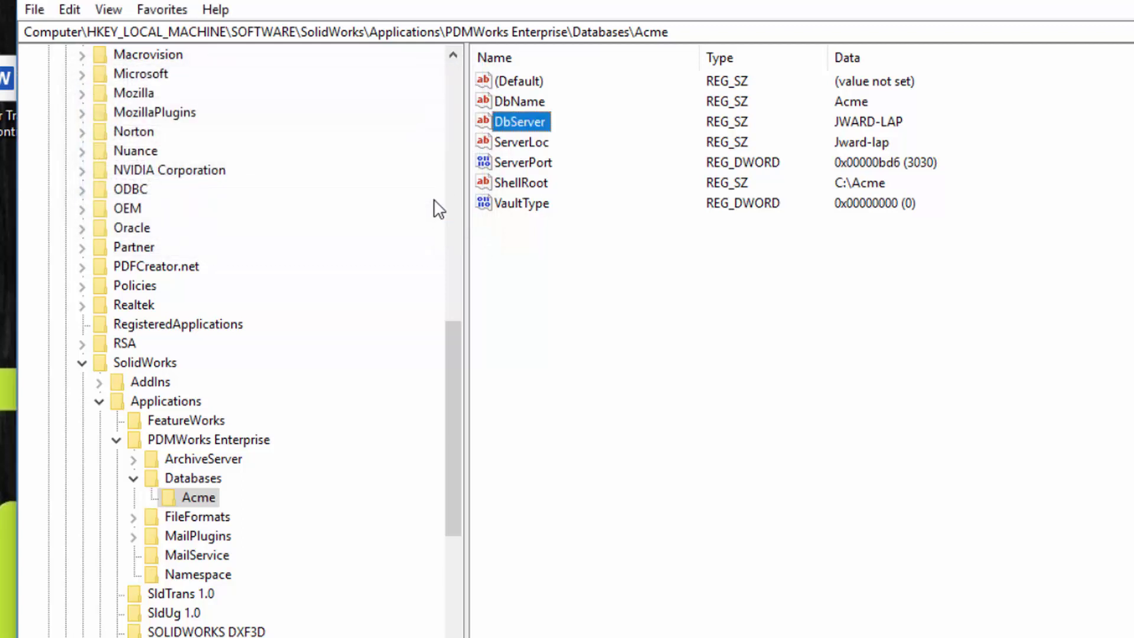
{"action": "double_click", "coordinate": [521, 143]}
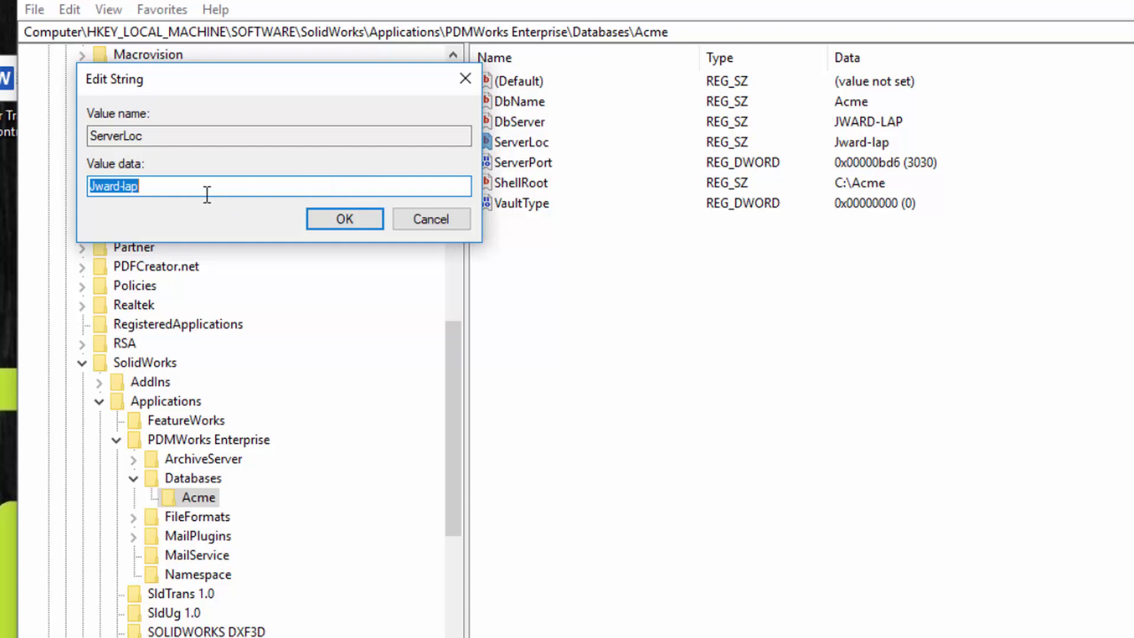
{"action": "left_click", "coordinate": [334, 221]}
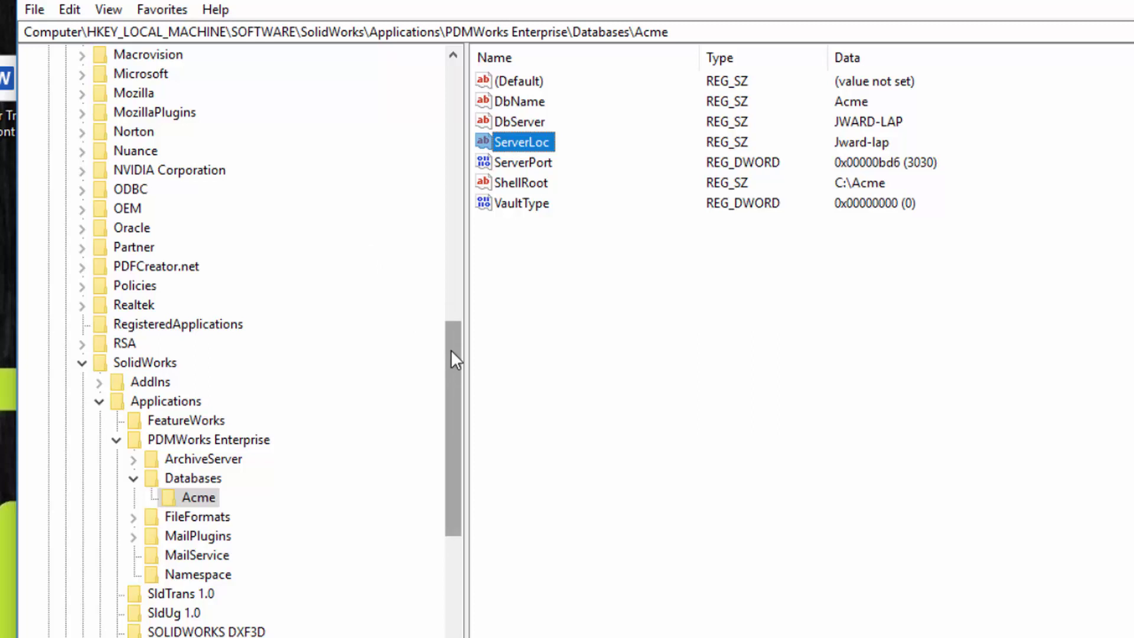
{"action": "left_click_drag", "start_coordinate": [457, 352], "coordinate": [473, 426]}
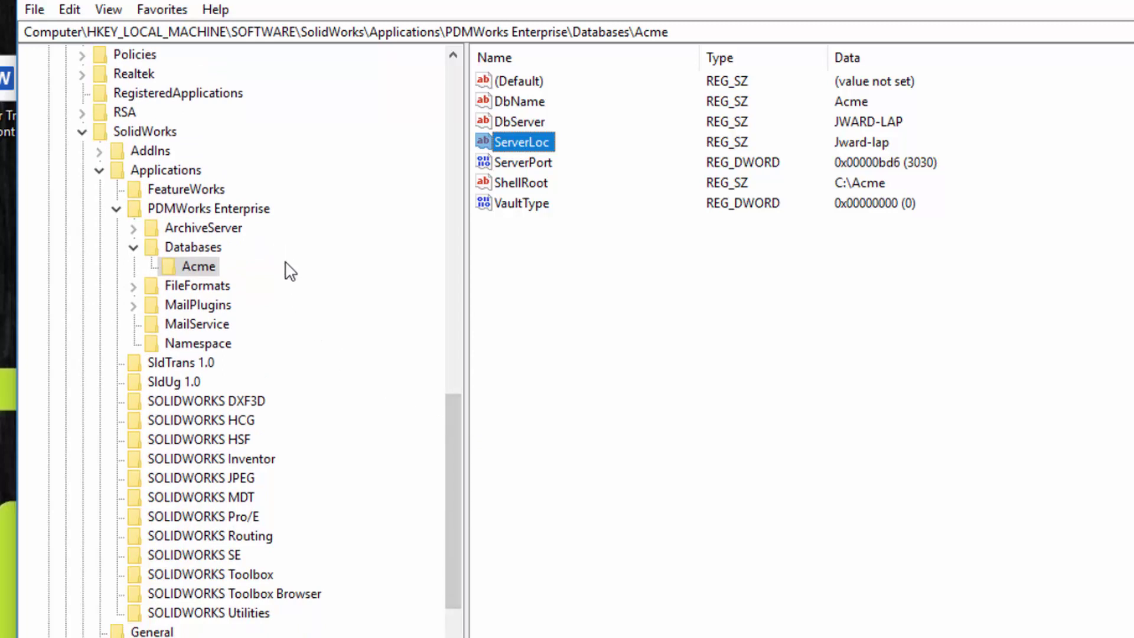
Export the Acme key to C:\Temp as the registration file 'SWx reg 1'.
{"action": "right_click", "coordinate": [190, 265]}
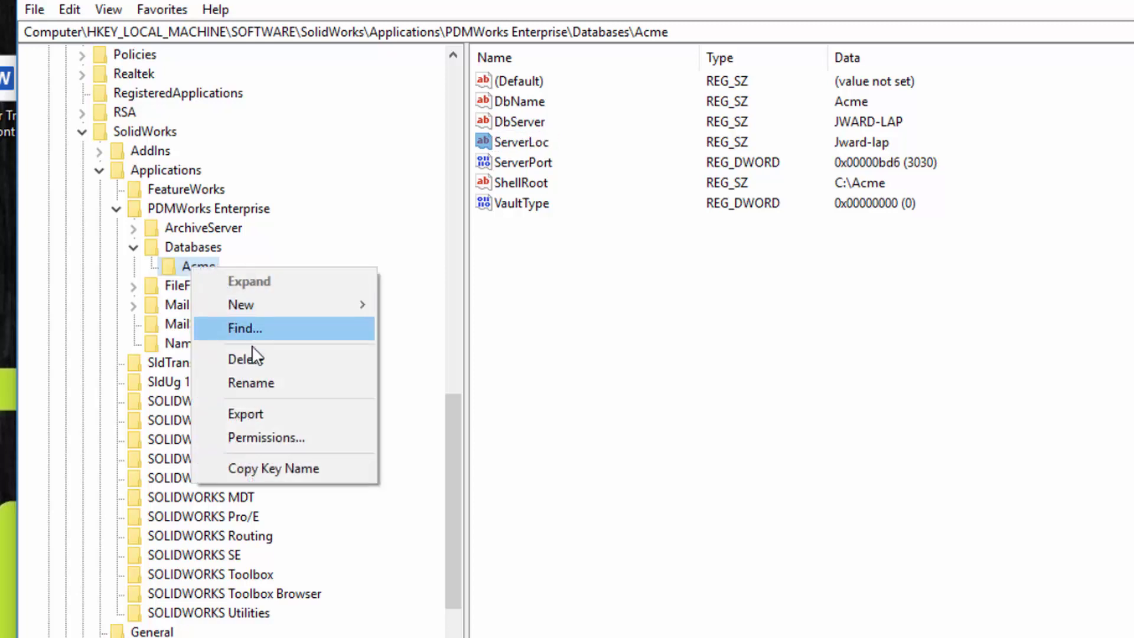
{"action": "left_click", "coordinate": [249, 413]}
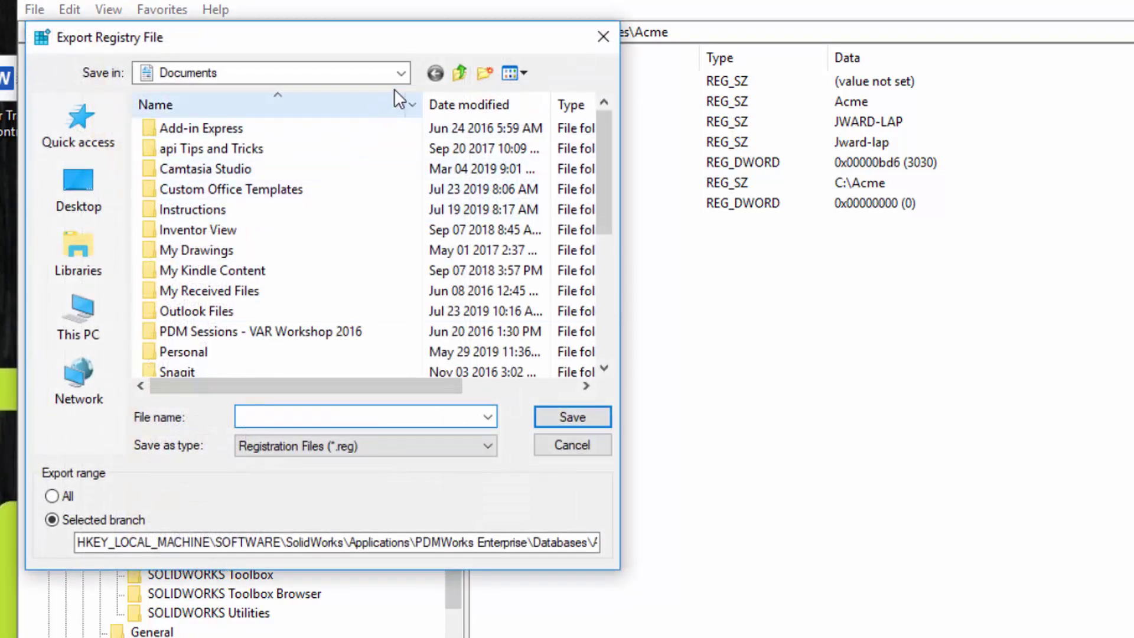
{"action": "left_click", "coordinate": [401, 72]}
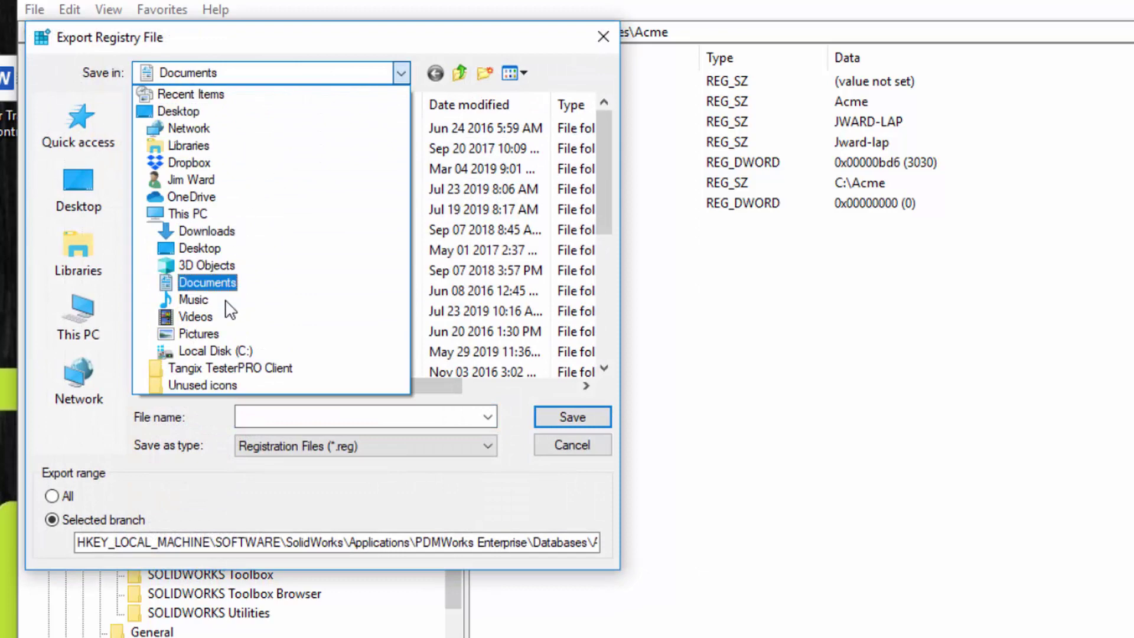
{"action": "left_click", "coordinate": [229, 352]}
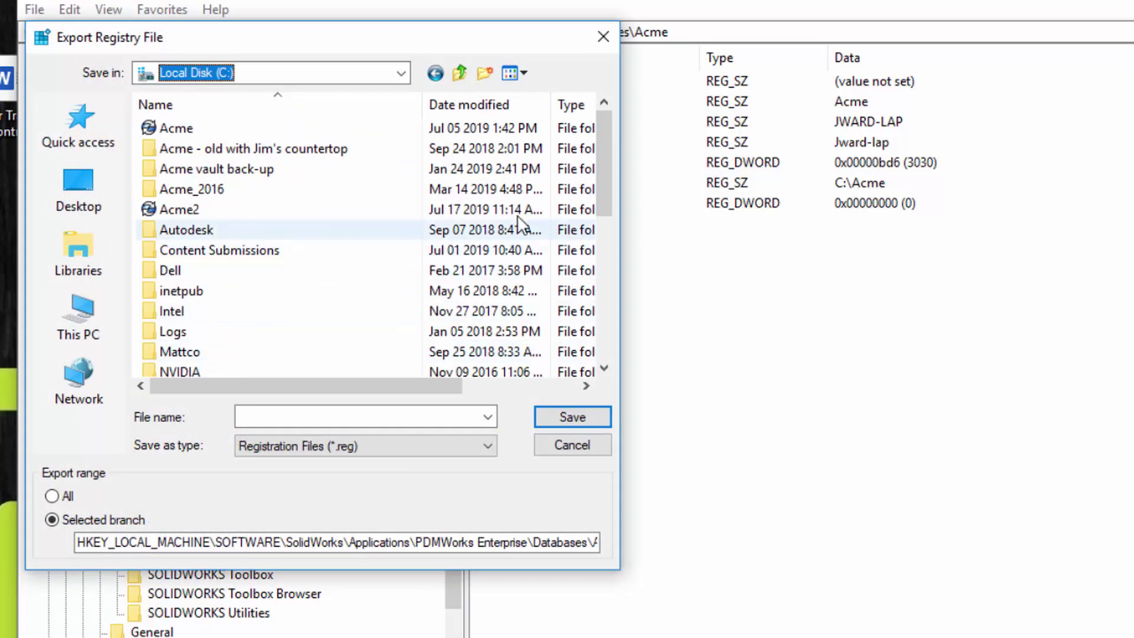
{"action": "left_click_drag", "start_coordinate": [600, 188], "coordinate": [603, 303]}
{"action": "double_click", "coordinate": [211, 340]}
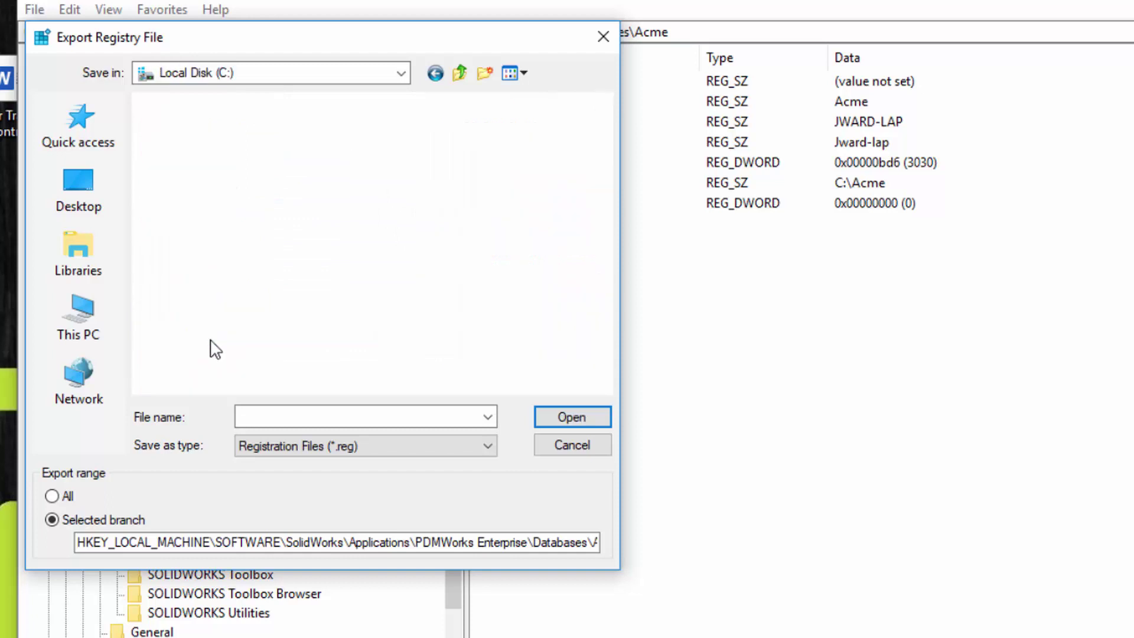
{"action": "left_click", "coordinate": [252, 415]}
{"action": "left_click", "coordinate": [253, 414]}
{"action": "type", "text": "SWx"}
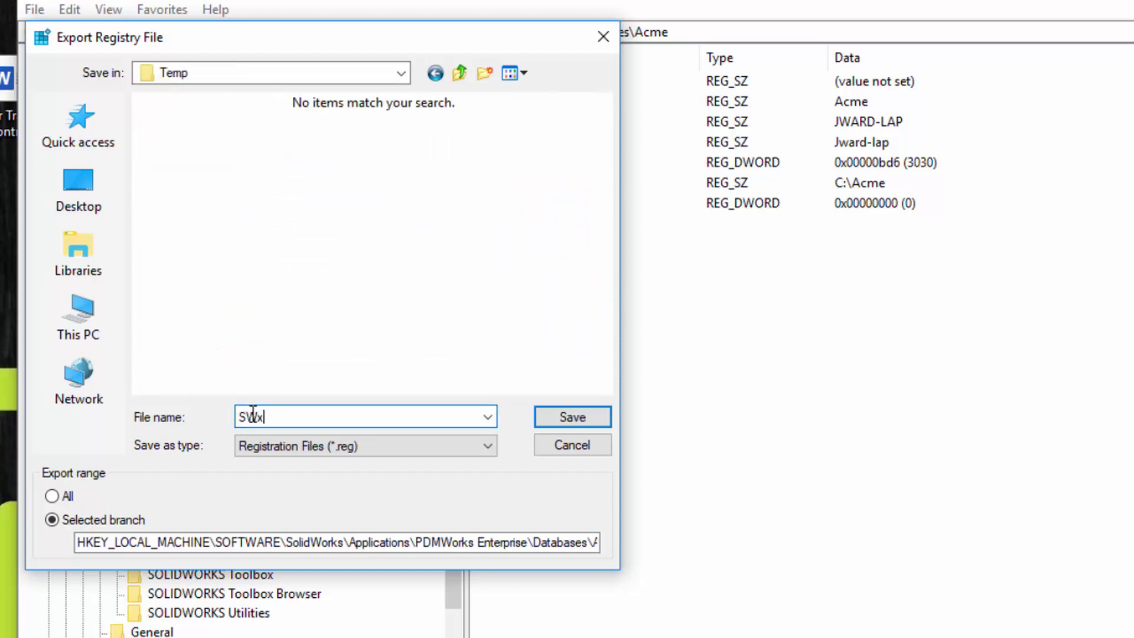
{"action": "type", "text": " reg 1"}
{"action": "key", "text": "Return"}
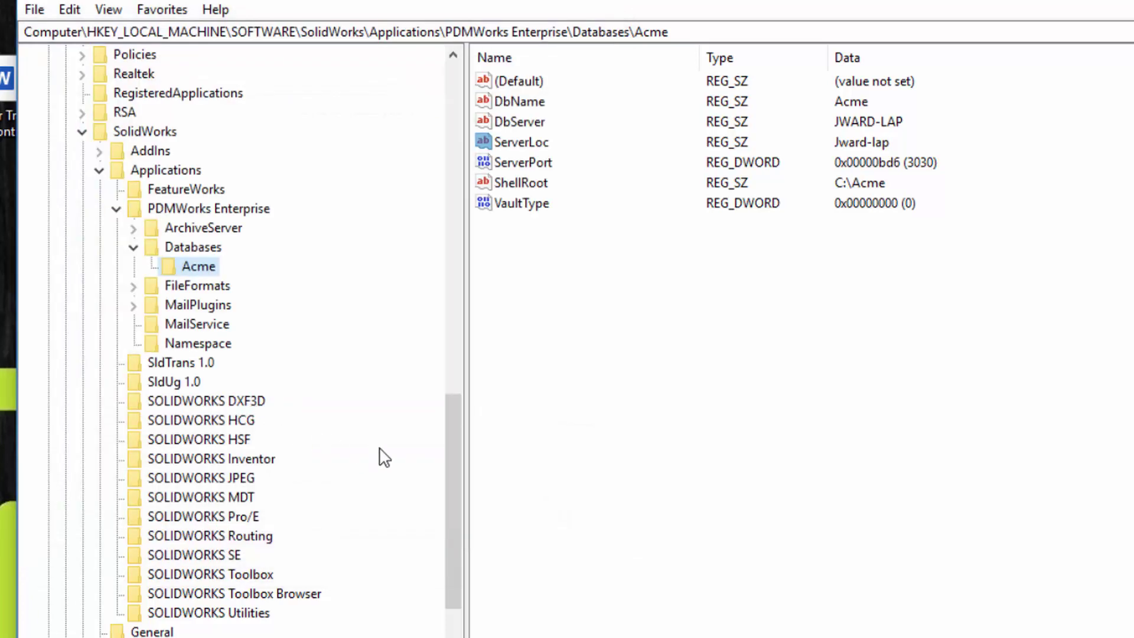
{"action": "left_click_drag", "start_coordinate": [462, 348], "coordinate": [472, 457]}
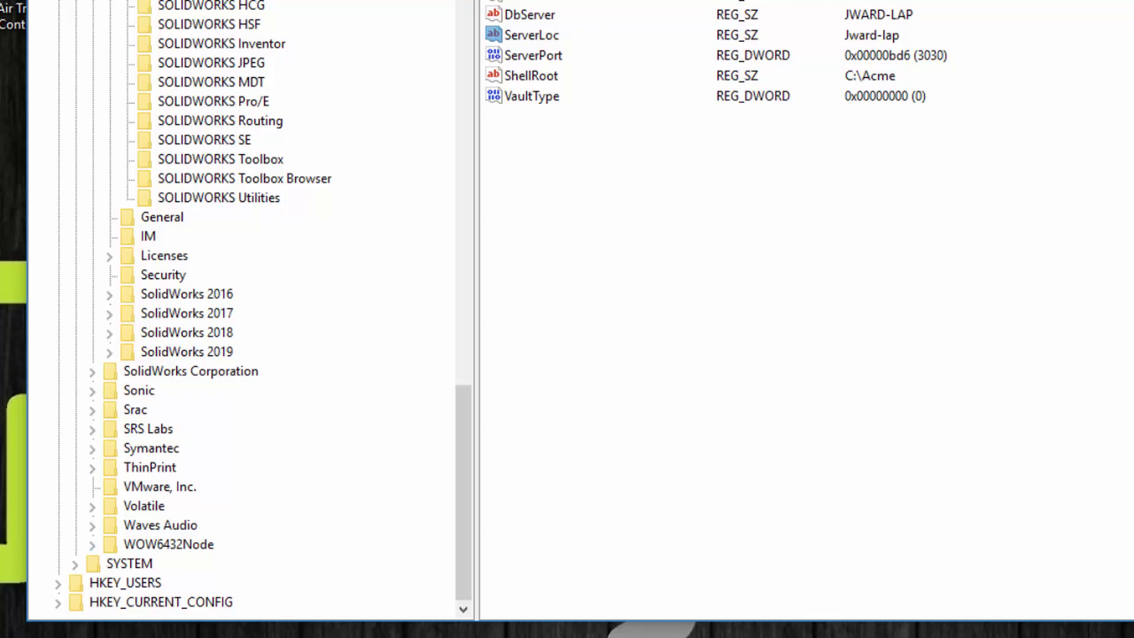
{"action": "left_click", "coordinate": [94, 545]}
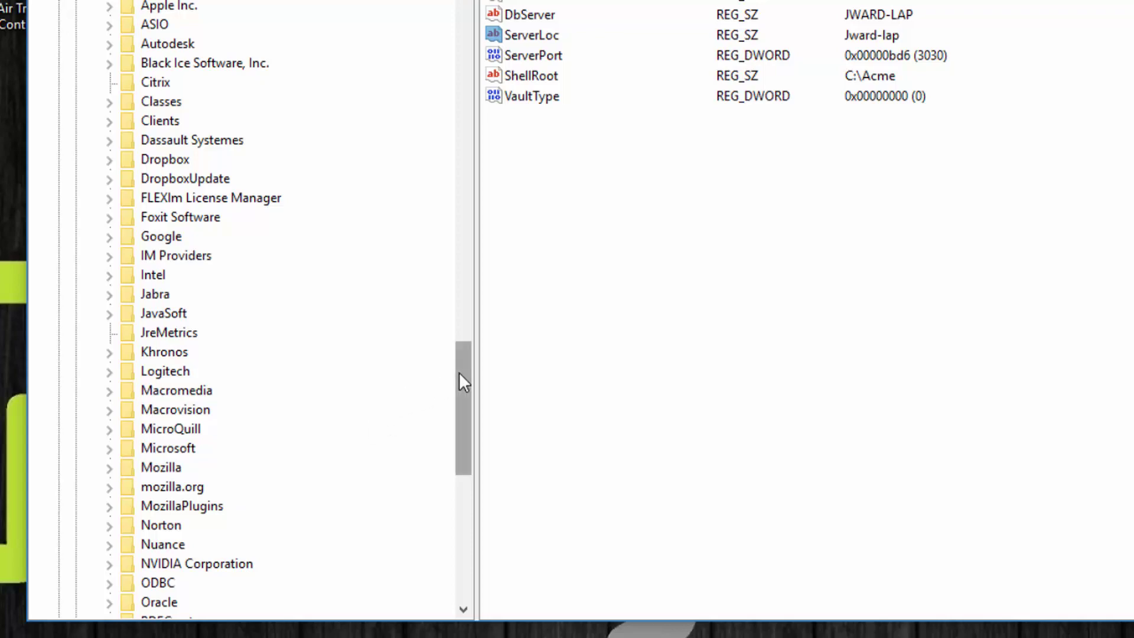
{"action": "left_click_drag", "start_coordinate": [460, 385], "coordinate": [463, 449]}
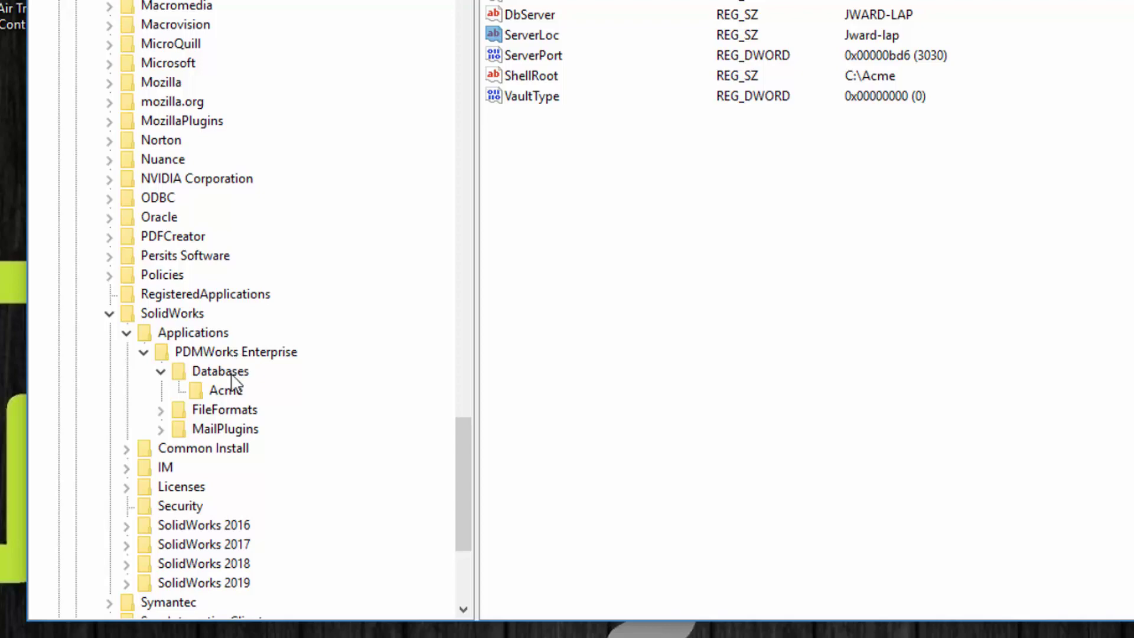
{"action": "left_click", "coordinate": [226, 394]}
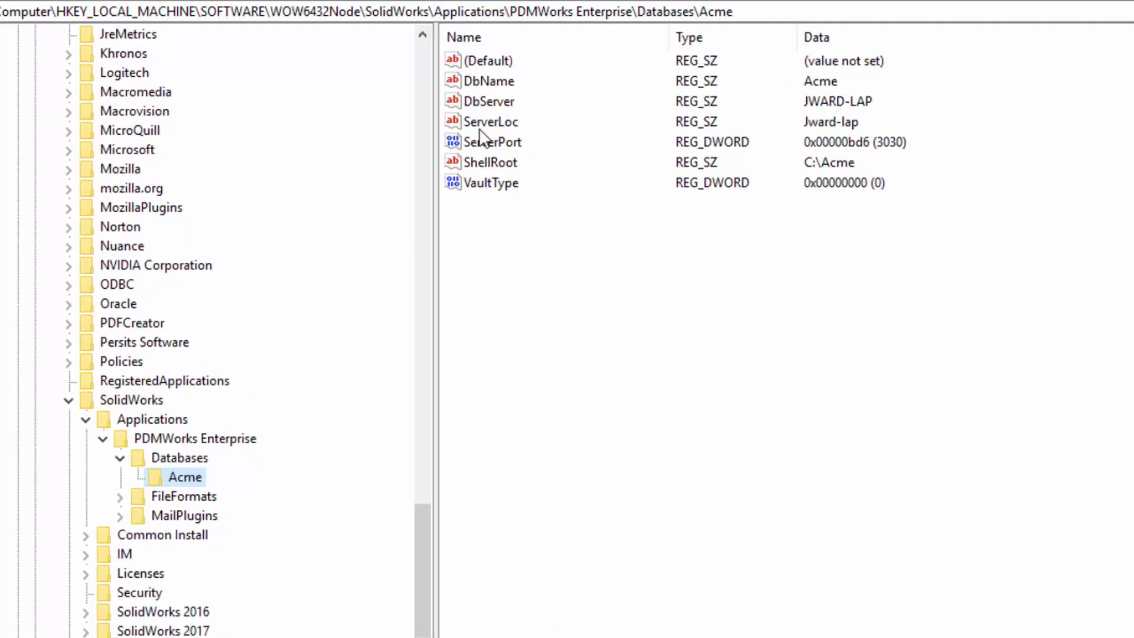
{"action": "double_click", "coordinate": [460, 102]}
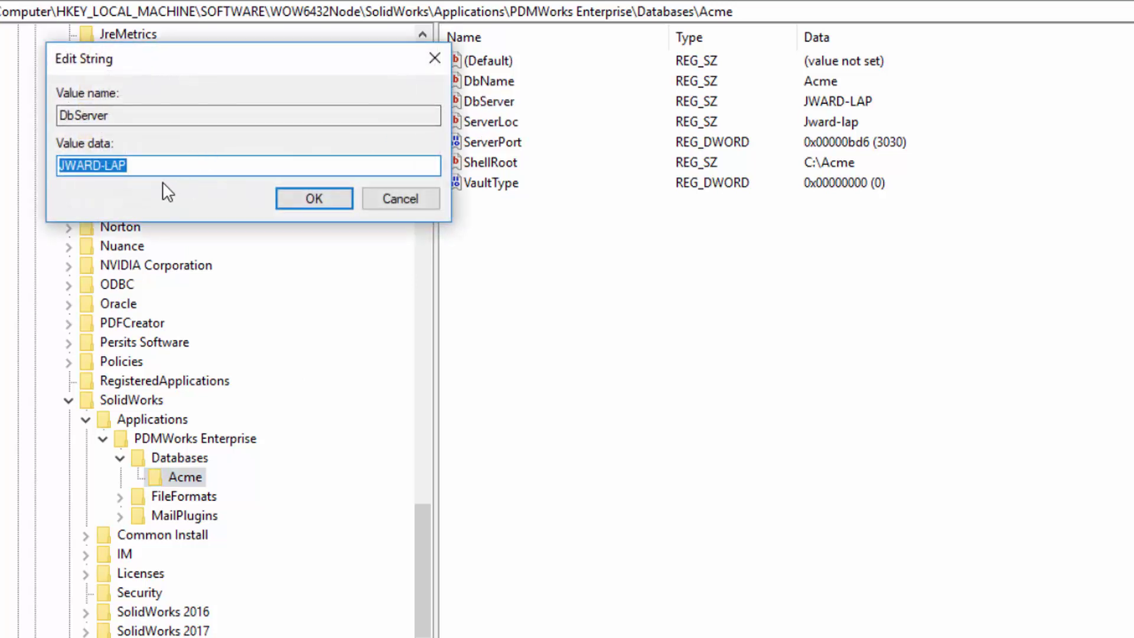
{"action": "left_click", "coordinate": [283, 196]}
{"action": "double_click", "coordinate": [502, 121]}
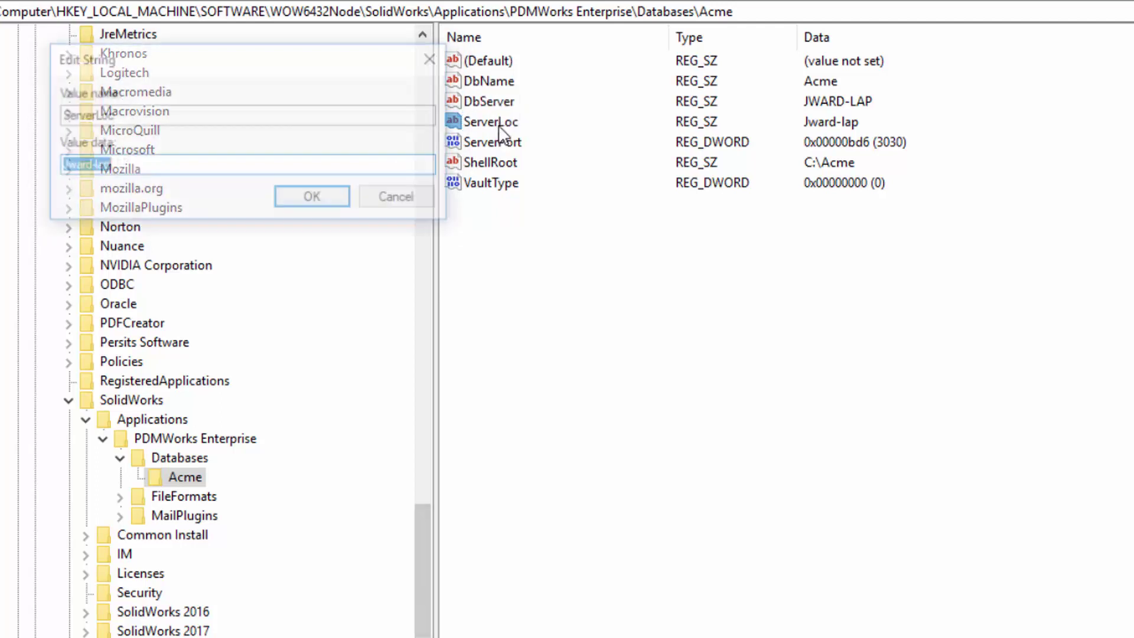
{"action": "left_click", "coordinate": [320, 203]}
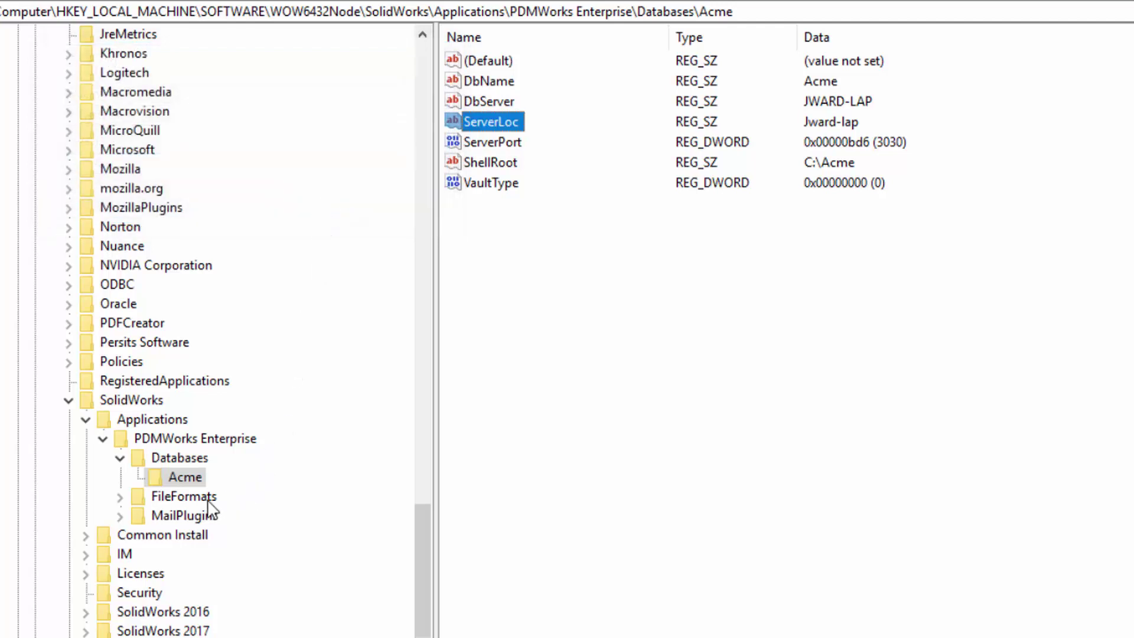
Export the WOW6432Node Acme key to Temp as 'SWx reg 2.reg'.
{"action": "right_click", "coordinate": [176, 474]}
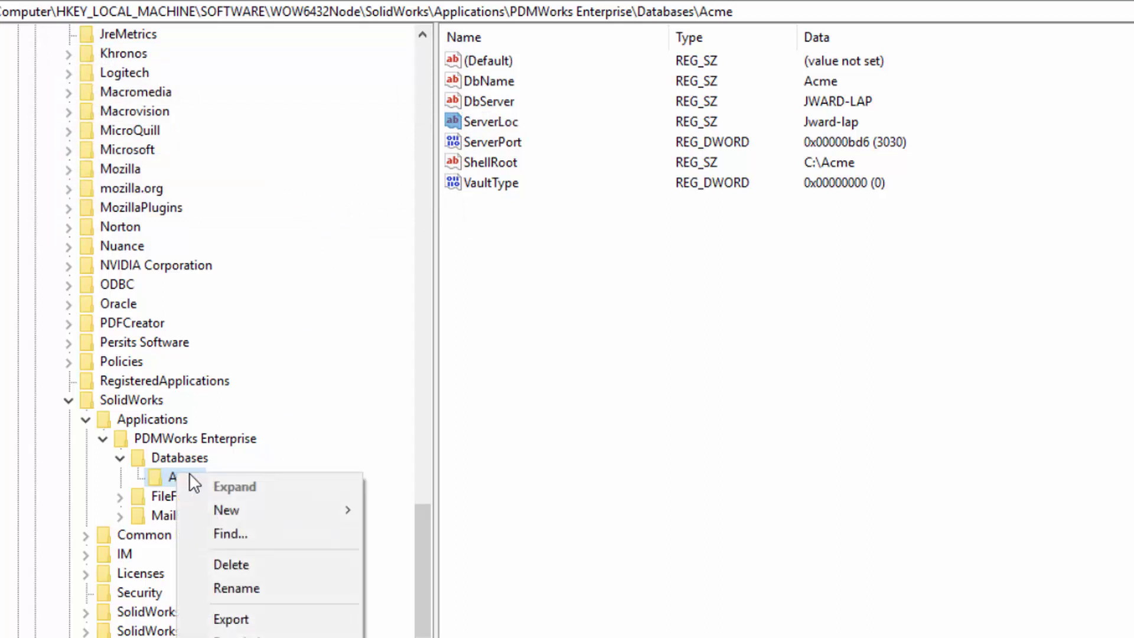
{"action": "left_click", "coordinate": [231, 618]}
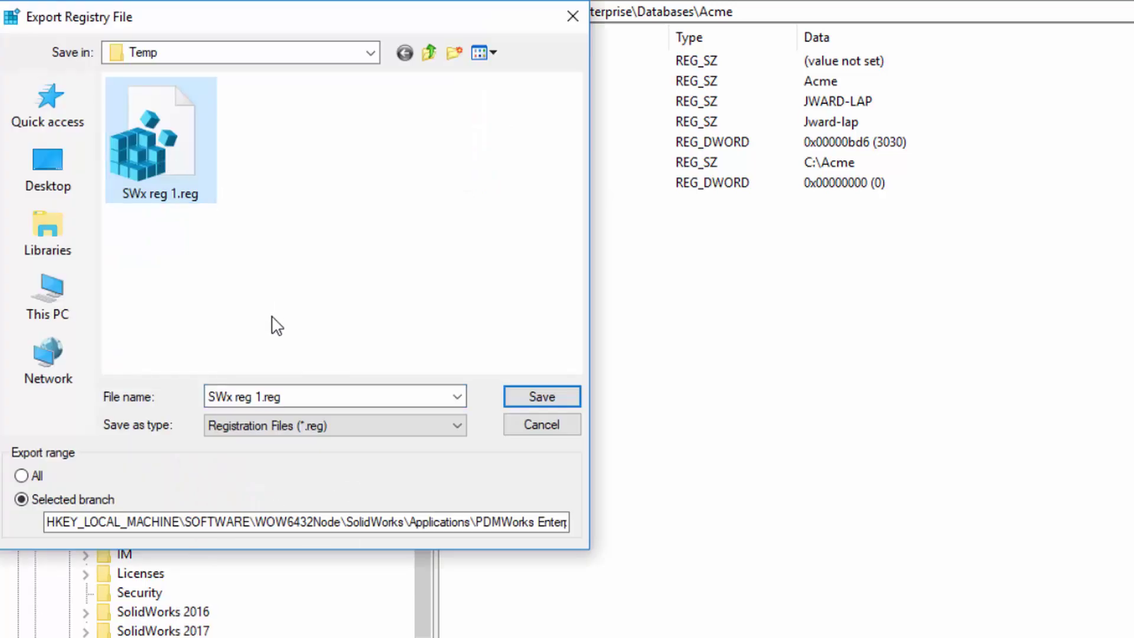
{"action": "left_click", "coordinate": [266, 407]}
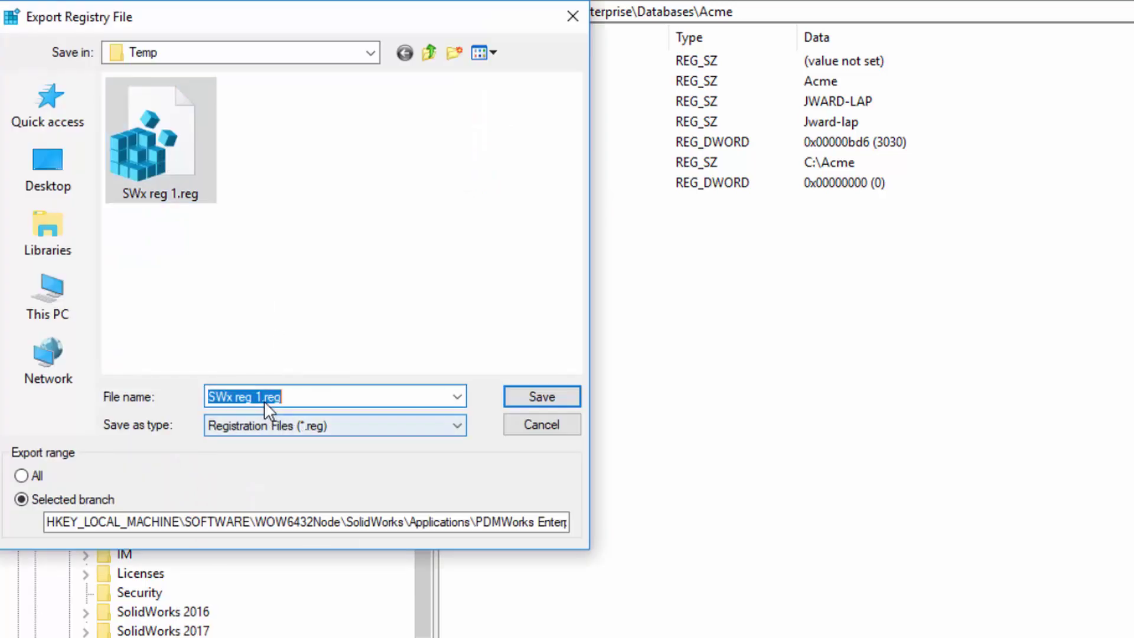
{"action": "left_click", "coordinate": [258, 403]}
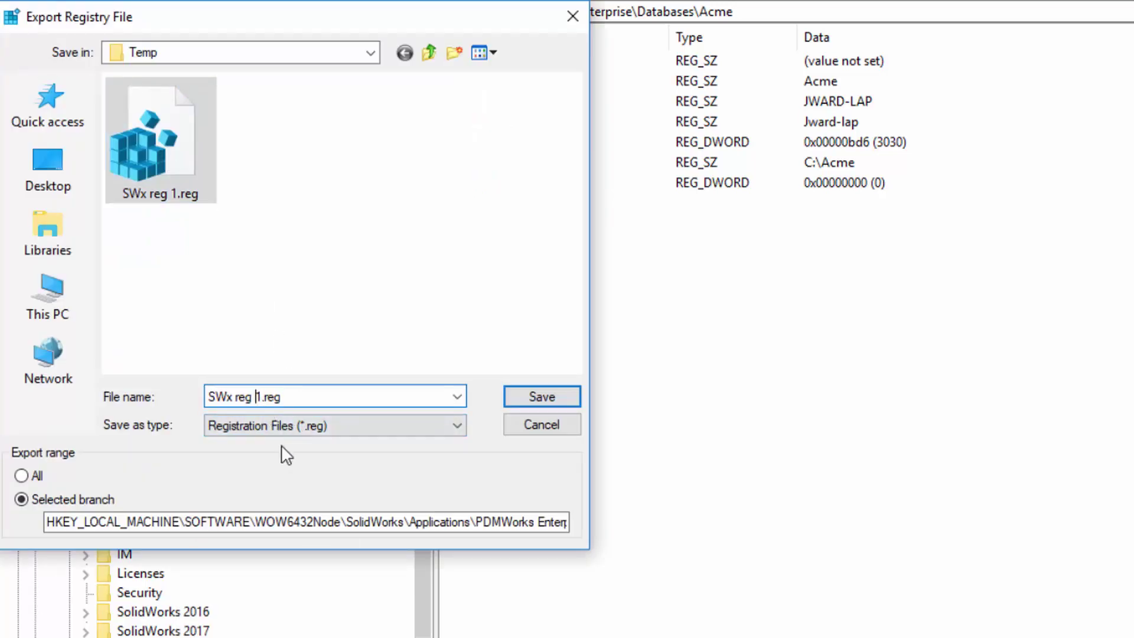
{"action": "key", "text": "Delete"}
{"action": "type", "text": "2"}
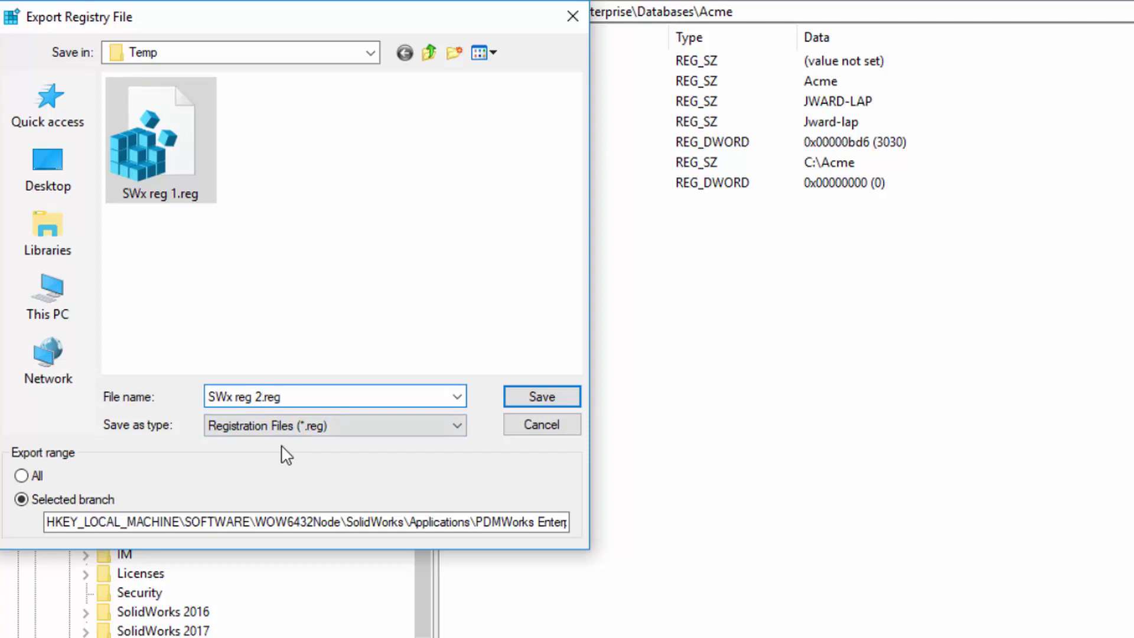
{"action": "left_click", "coordinate": [530, 395]}
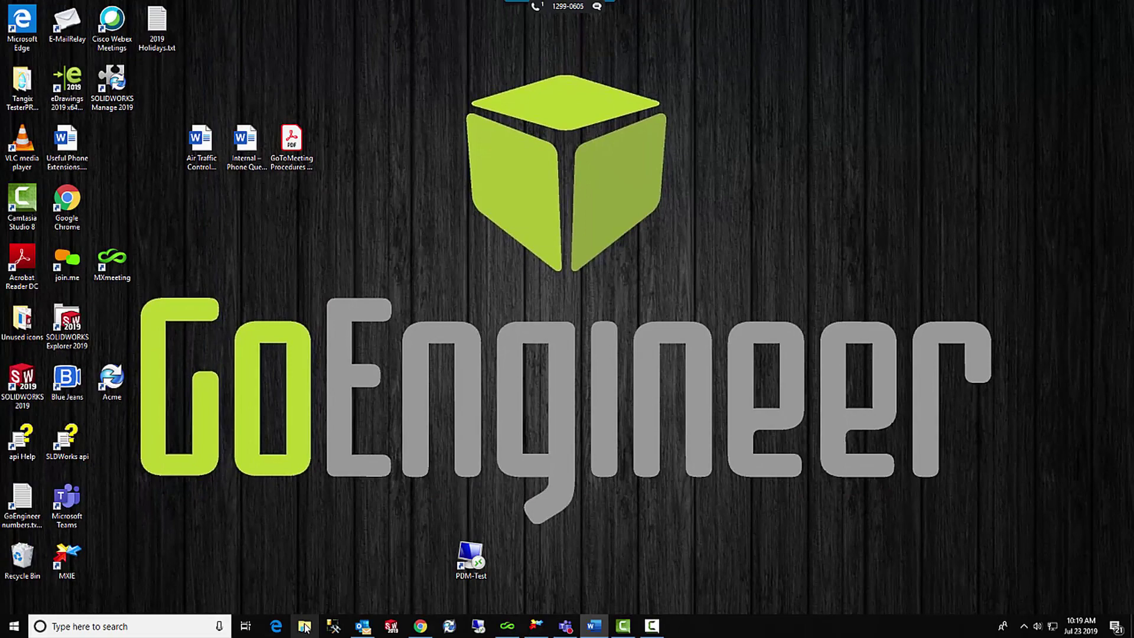
Browse File Explorer to C:\Temp and select SWx reg 1.reg.
{"action": "left_click", "coordinate": [305, 628]}
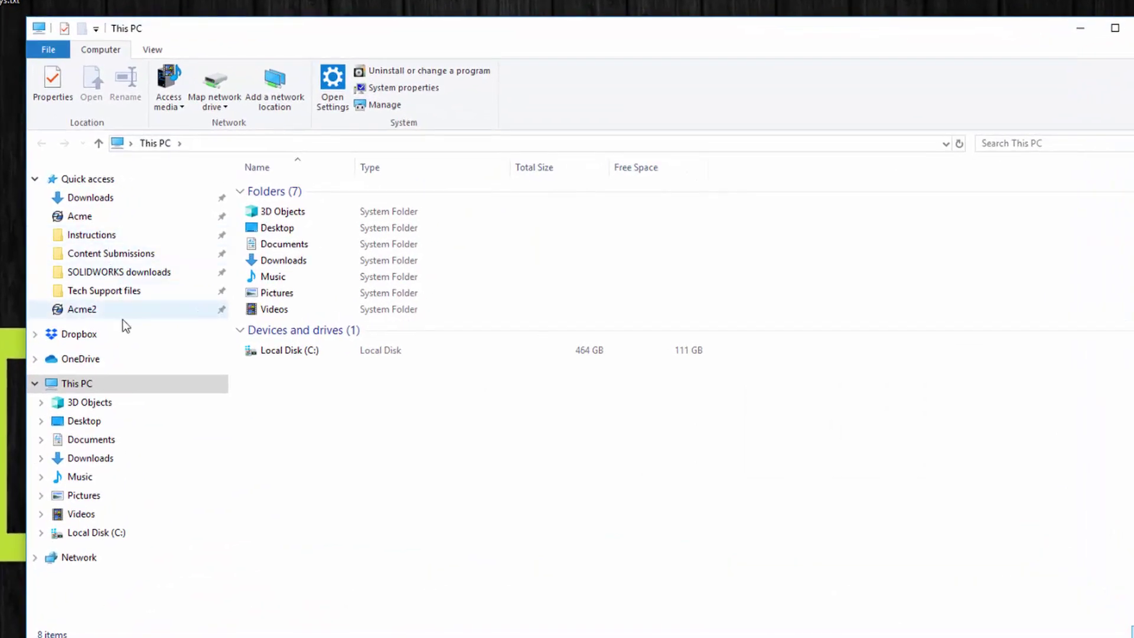
{"action": "left_click", "coordinate": [86, 537]}
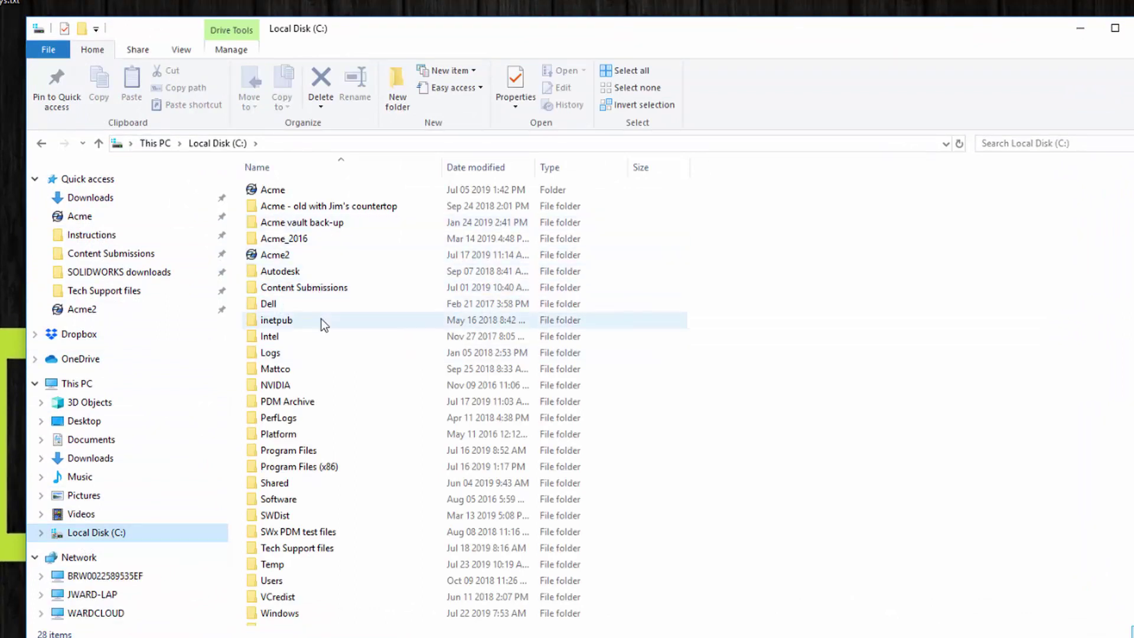
{"action": "left_click", "coordinate": [267, 568]}
{"action": "double_click", "coordinate": [267, 566]}
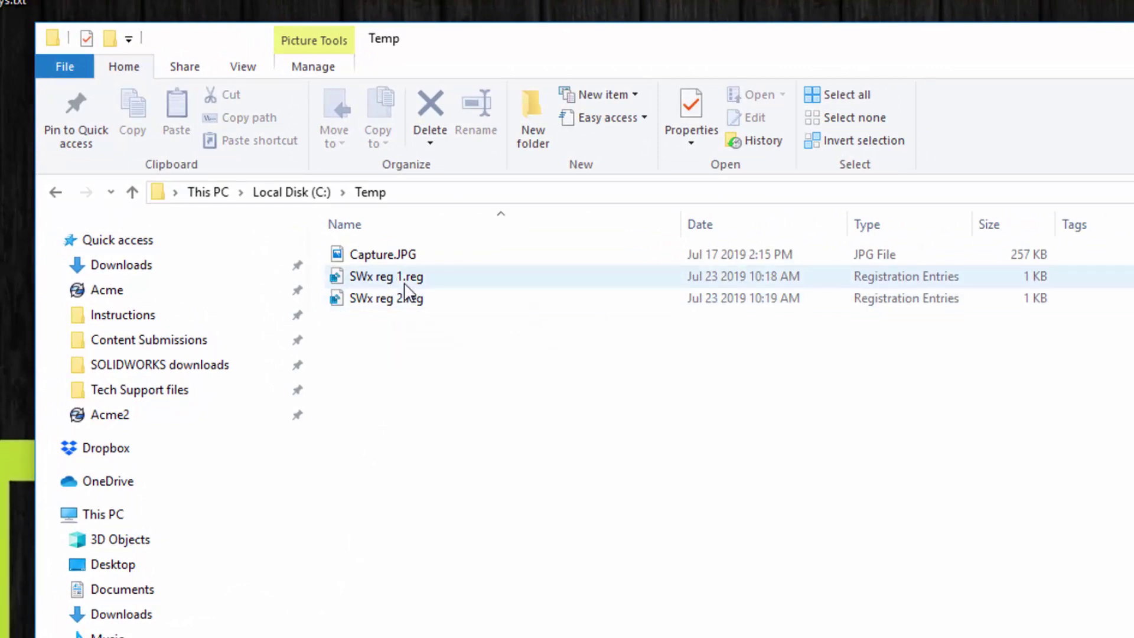
{"action": "left_click", "coordinate": [403, 276]}
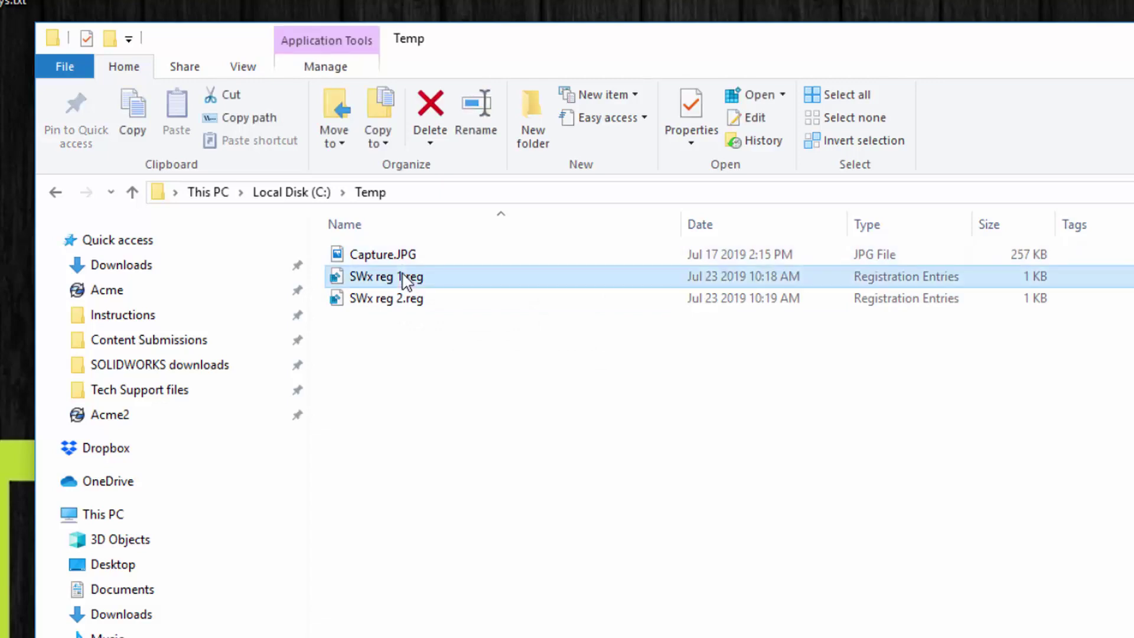
Merge SWx reg 1.reg into the registry and dismiss the success message.
{"action": "double_click", "coordinate": [404, 276]}
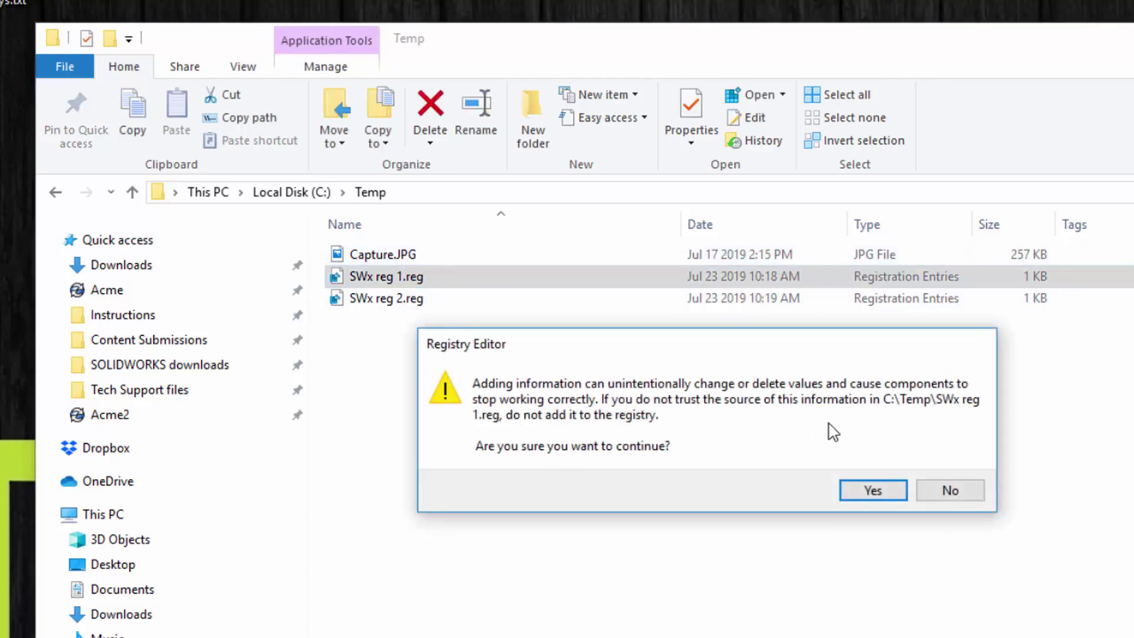
{"action": "left_click", "coordinate": [871, 491]}
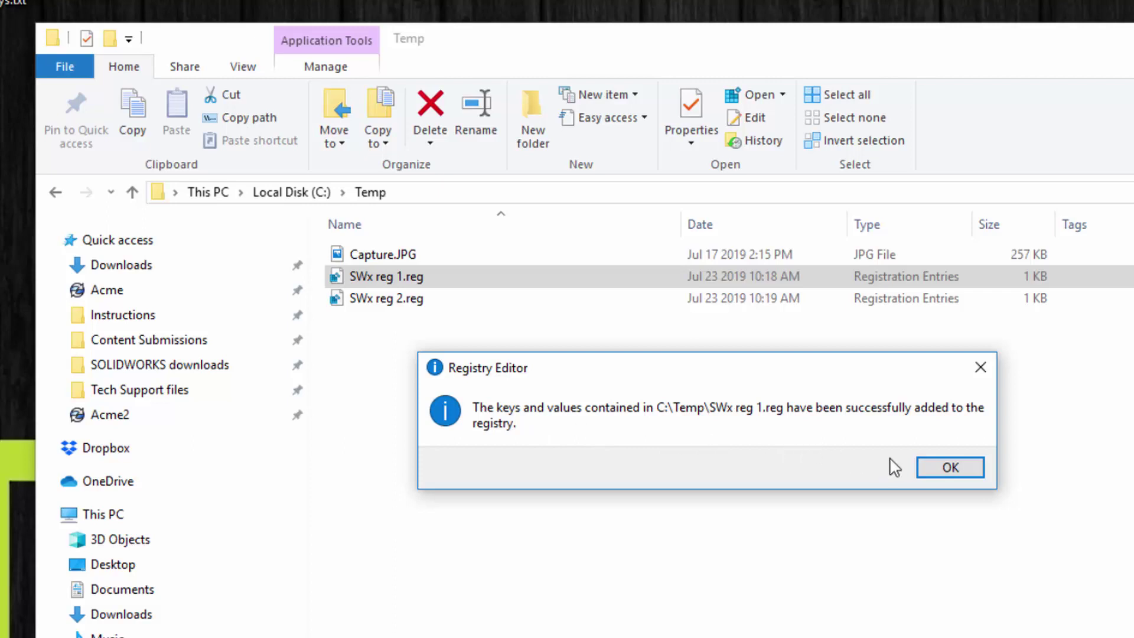
{"action": "left_click", "coordinate": [936, 466]}
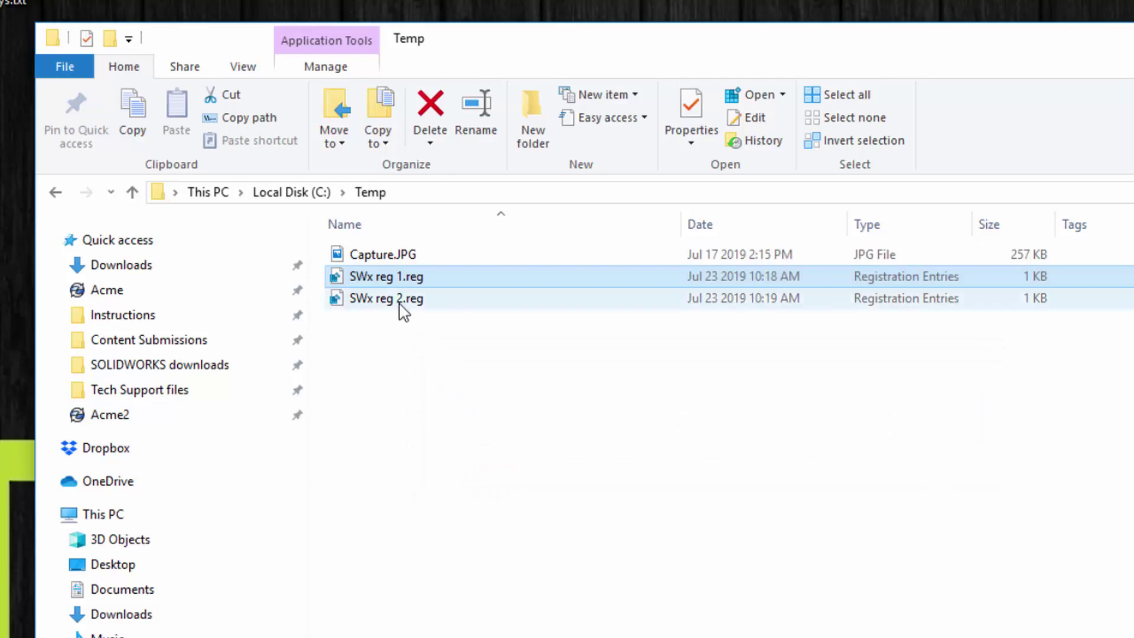
Merge SWx reg 2.reg into the registry and dismiss the success message.
{"action": "left_click", "coordinate": [400, 301]}
{"action": "double_click", "coordinate": [399, 302]}
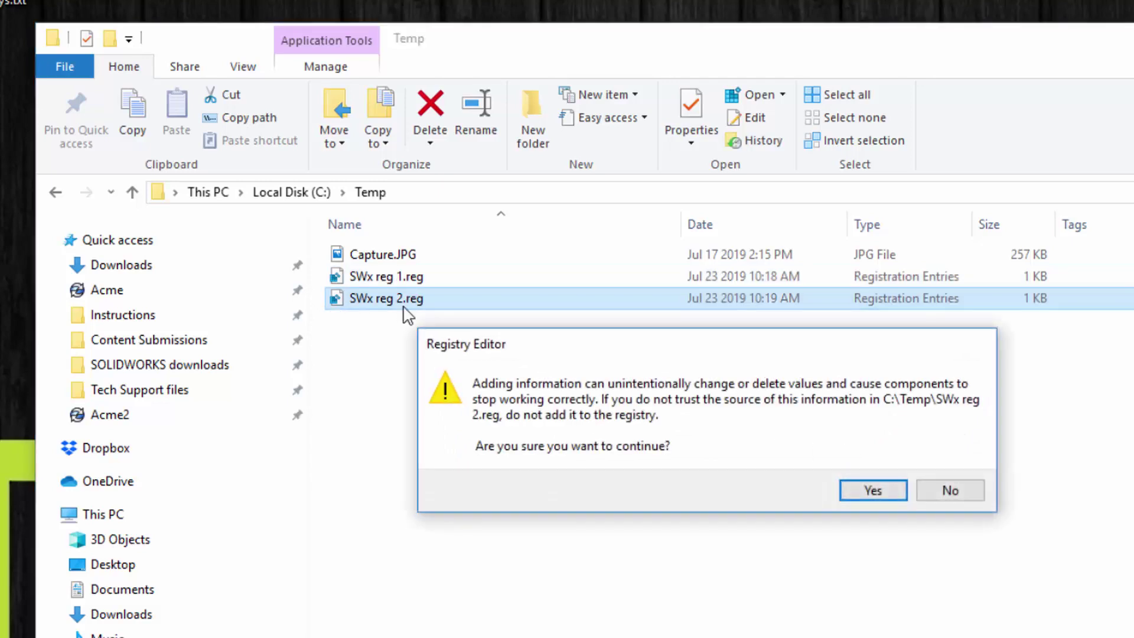
{"action": "left_click", "coordinate": [851, 492]}
{"action": "left_click", "coordinate": [941, 470]}
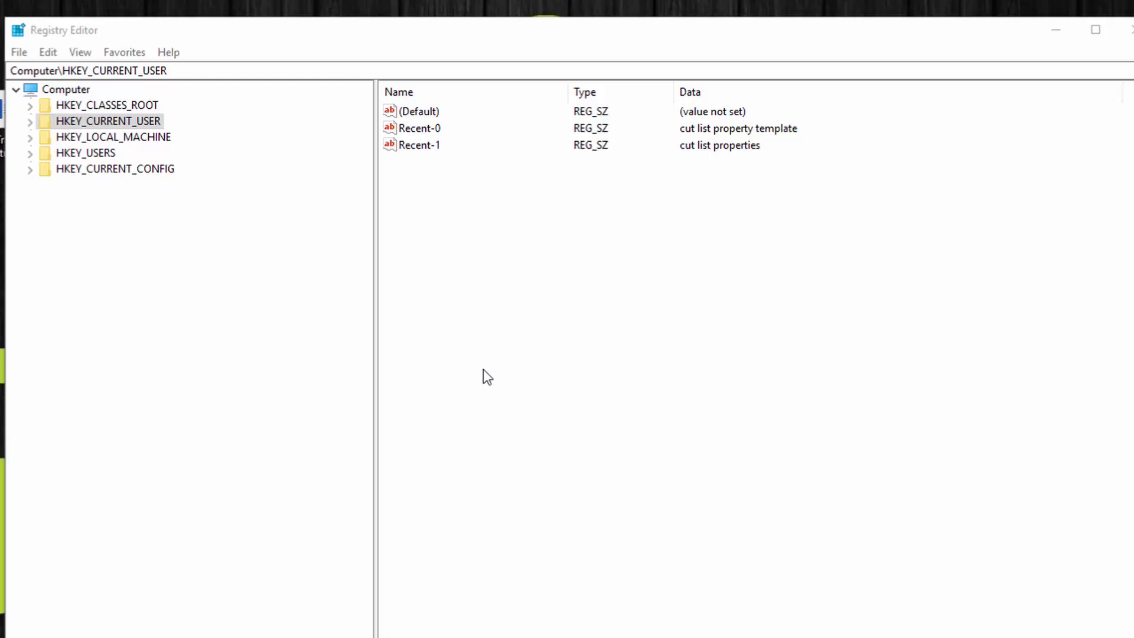
Navigate HKEY_CURRENT_USER\Software\Solidworks\Applications\PDMWorks Enterprise\Vaults to the Acme2 key.
{"action": "left_click", "coordinate": [30, 122]}
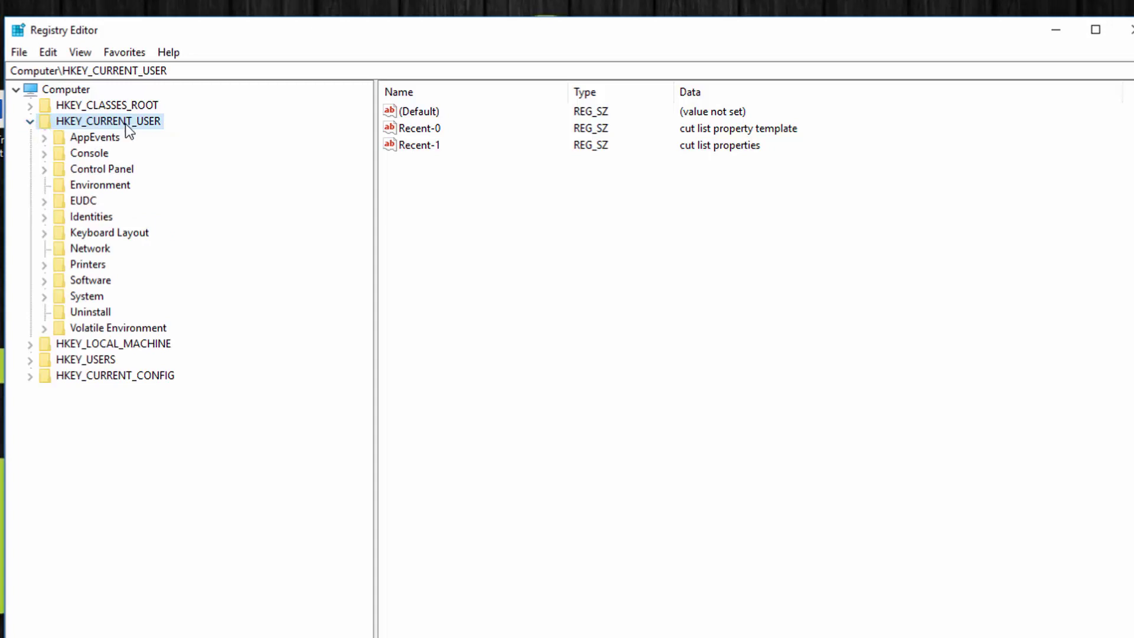
{"action": "left_click", "coordinate": [44, 281]}
{"action": "left_click_drag", "start_coordinate": [367, 272], "coordinate": [390, 417]}
{"action": "left_click_drag", "start_coordinate": [341, 509], "coordinate": [337, 512]}
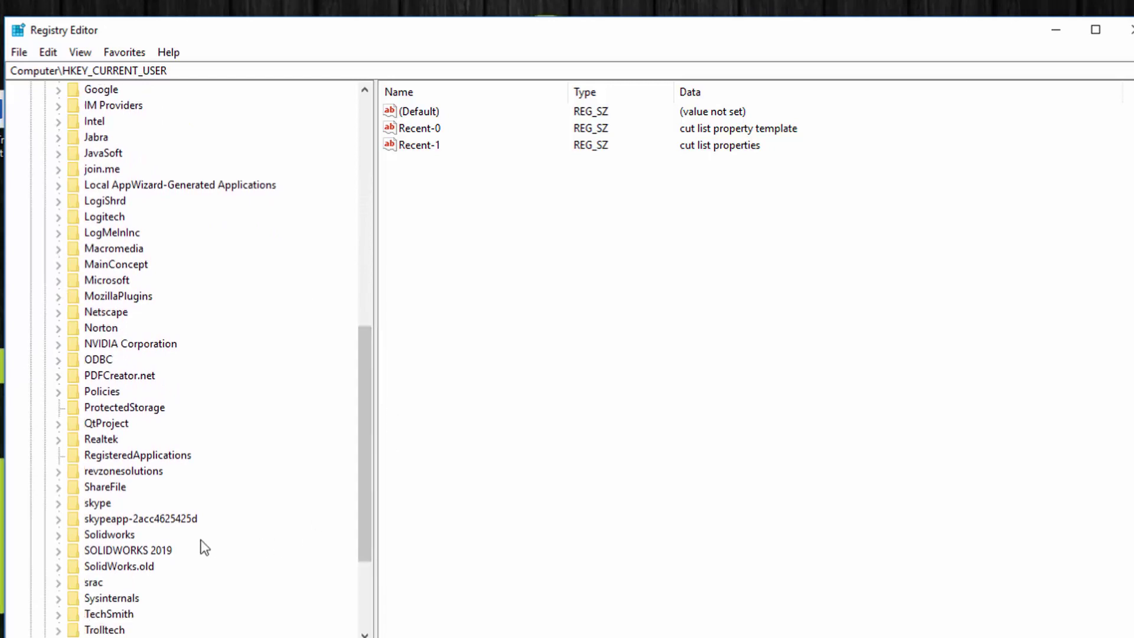
{"action": "left_click", "coordinate": [58, 534]}
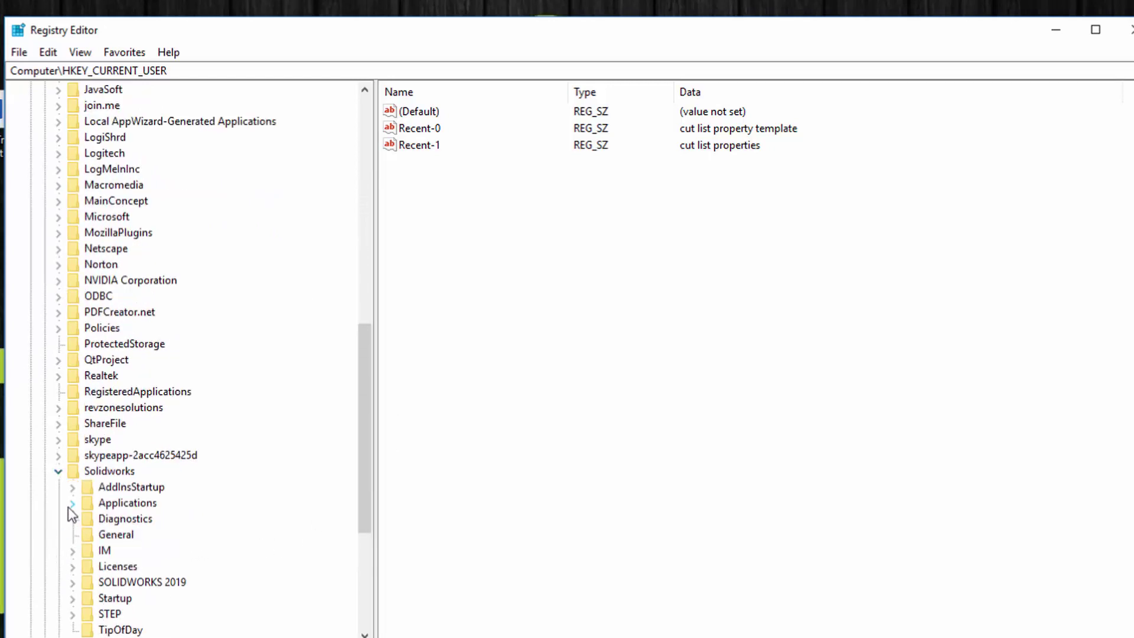
{"action": "left_click", "coordinate": [68, 506]}
{"action": "left_click", "coordinate": [85, 519]}
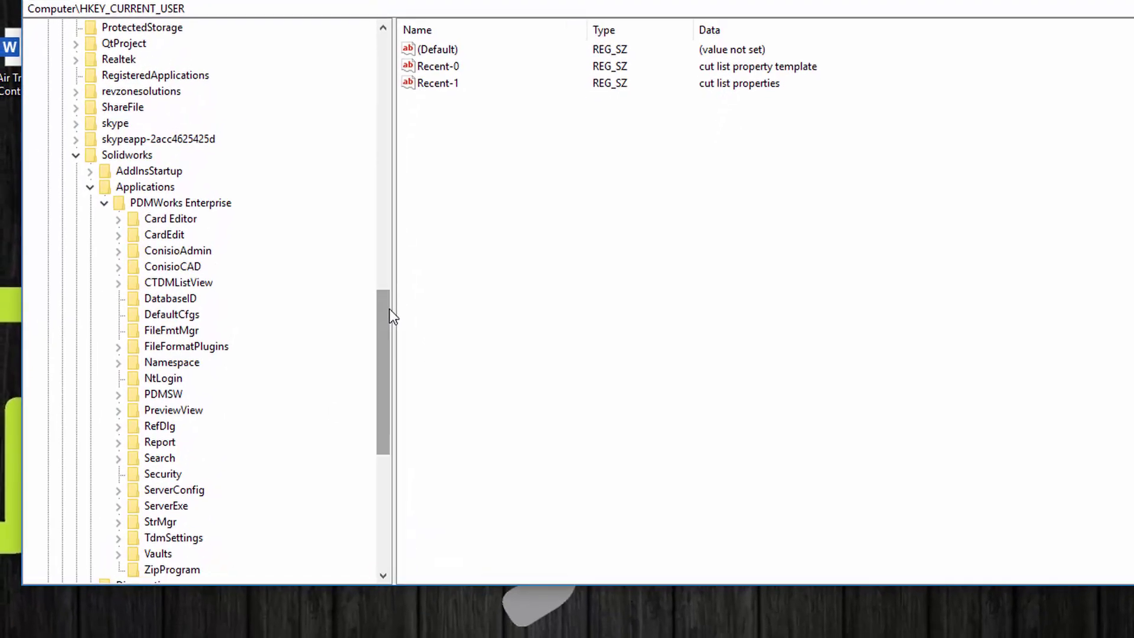
{"action": "left_click_drag", "start_coordinate": [389, 310], "coordinate": [369, 359]}
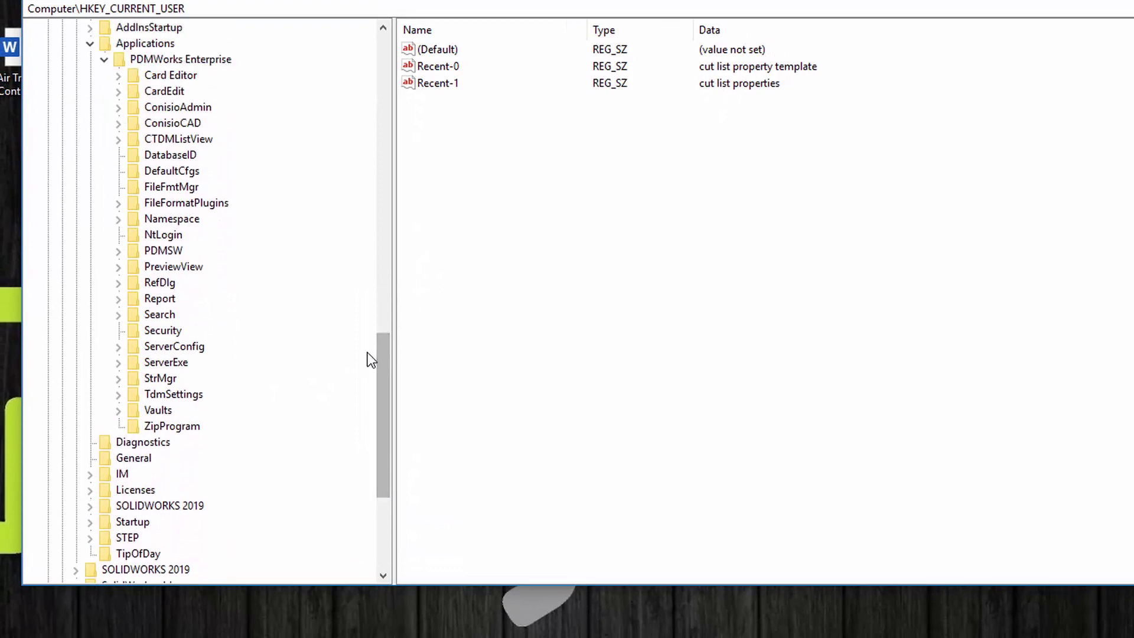
{"action": "left_click", "coordinate": [118, 411]}
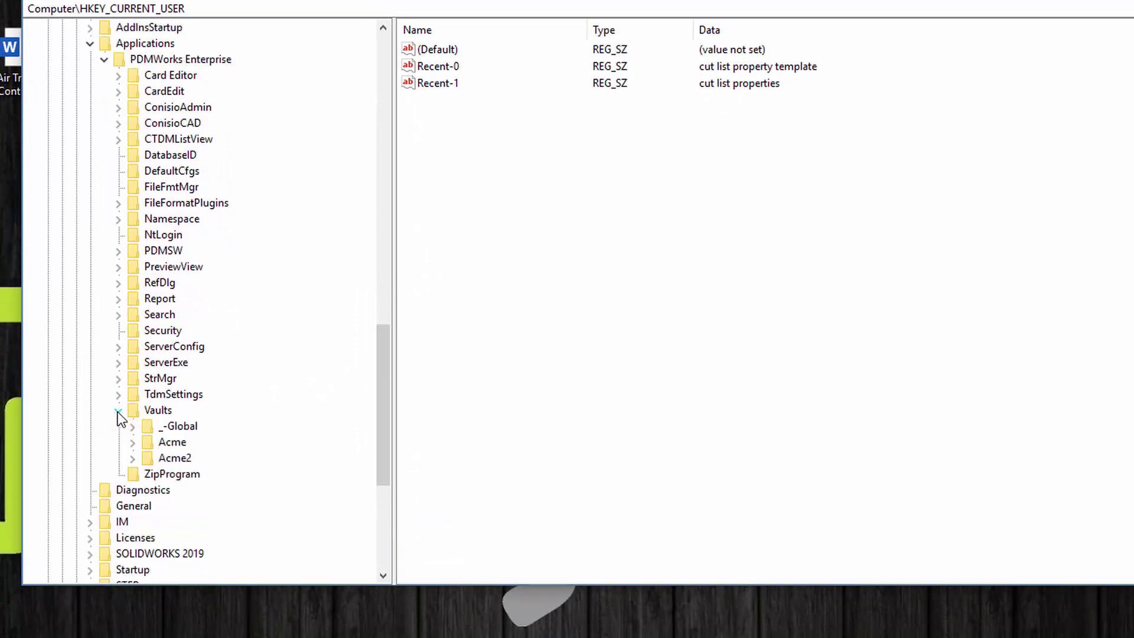
{"action": "left_click", "coordinate": [147, 459]}
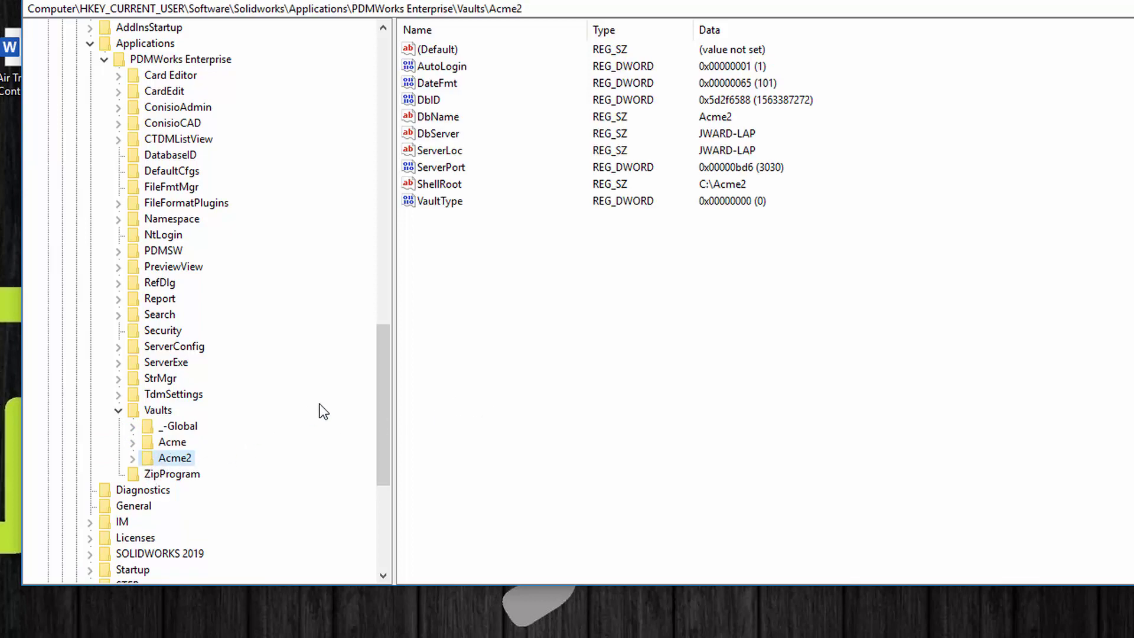
Review Acme2's DbServer and ServerLoc values, confirming both name the new server, without changes.
{"action": "double_click", "coordinate": [406, 134]}
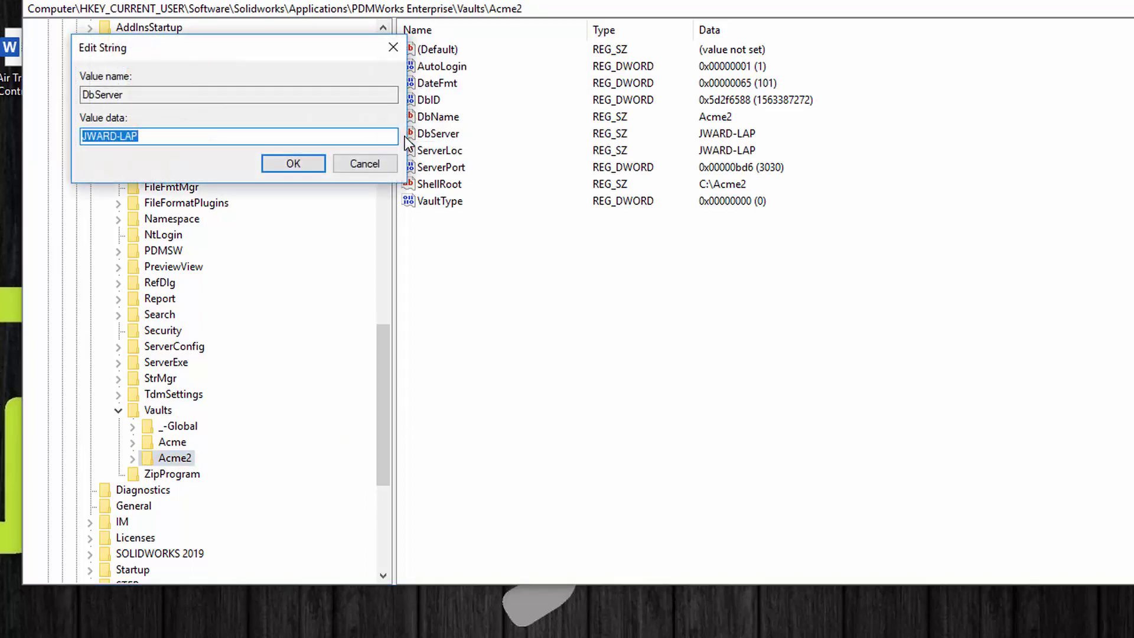
{"action": "left_click", "coordinate": [365, 163]}
{"action": "double_click", "coordinate": [434, 151]}
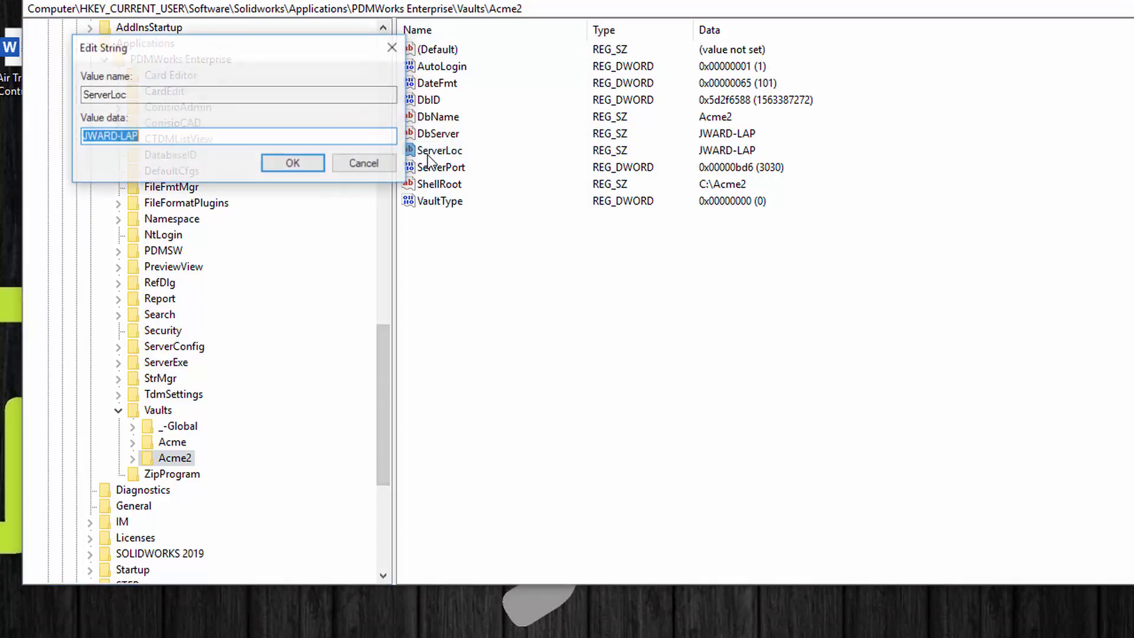
{"action": "left_click", "coordinate": [364, 165]}
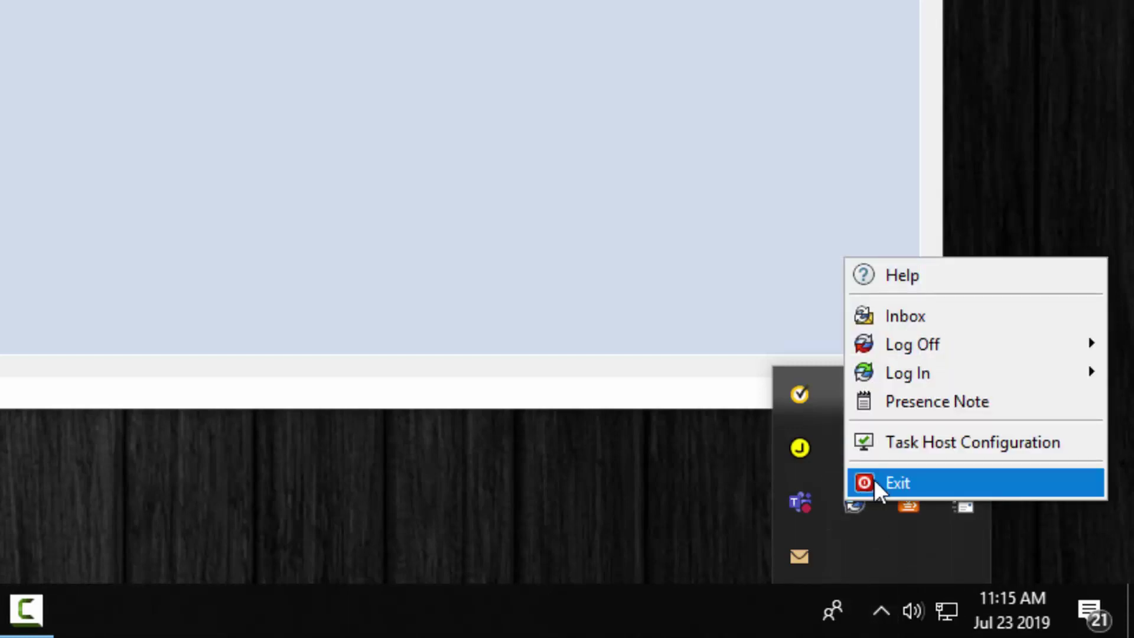
Exit SOLIDWORKS PDM from its notification-area icon.
{"action": "left_click", "coordinate": [874, 480]}
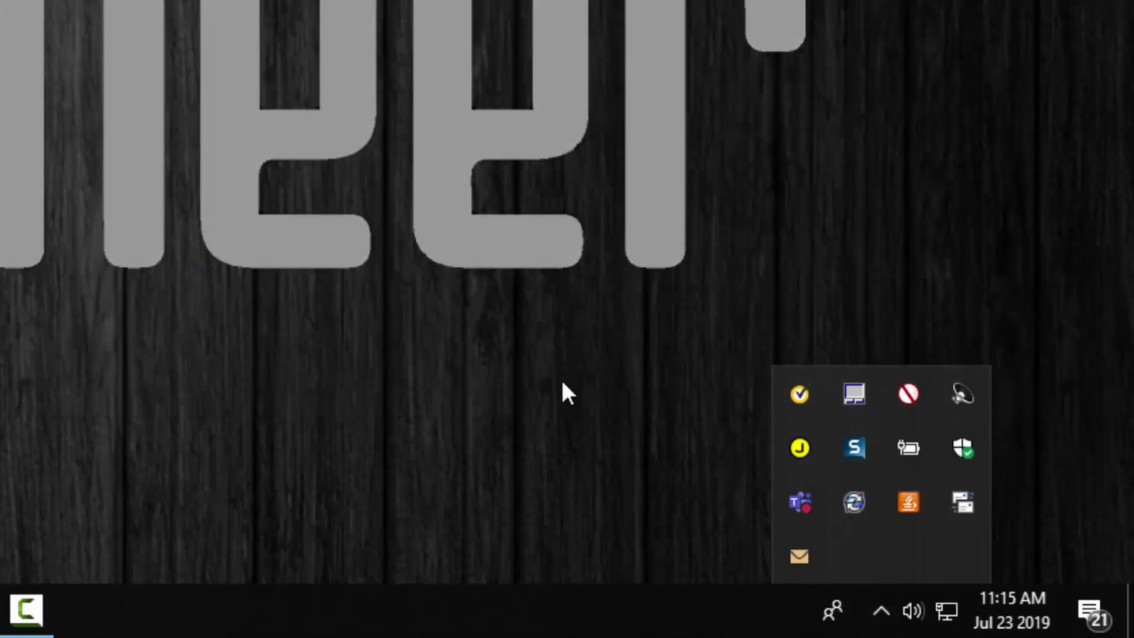